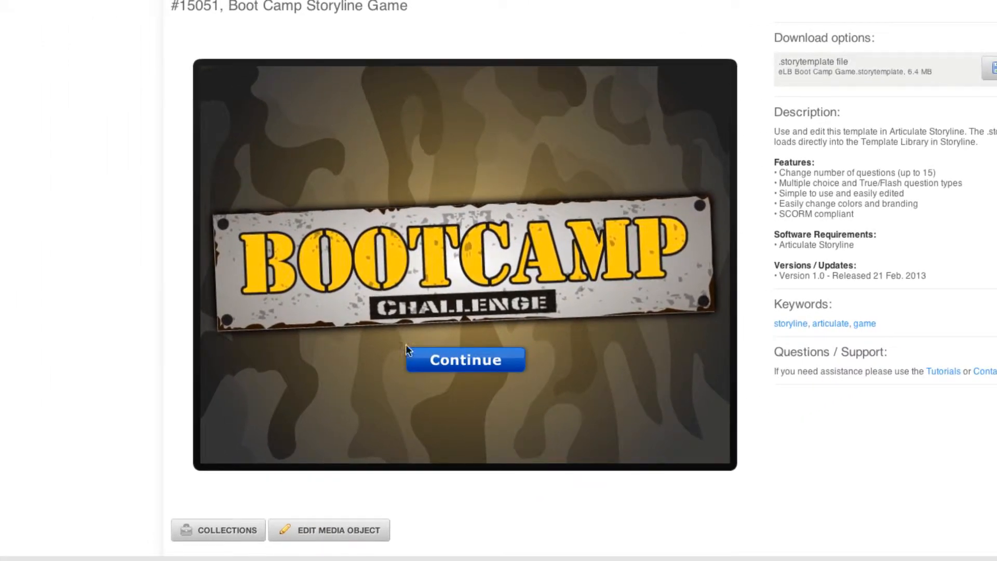
- Start the Boot Camp game preview and answer the Category 2 question for 300 with option B
left_click(442, 359)
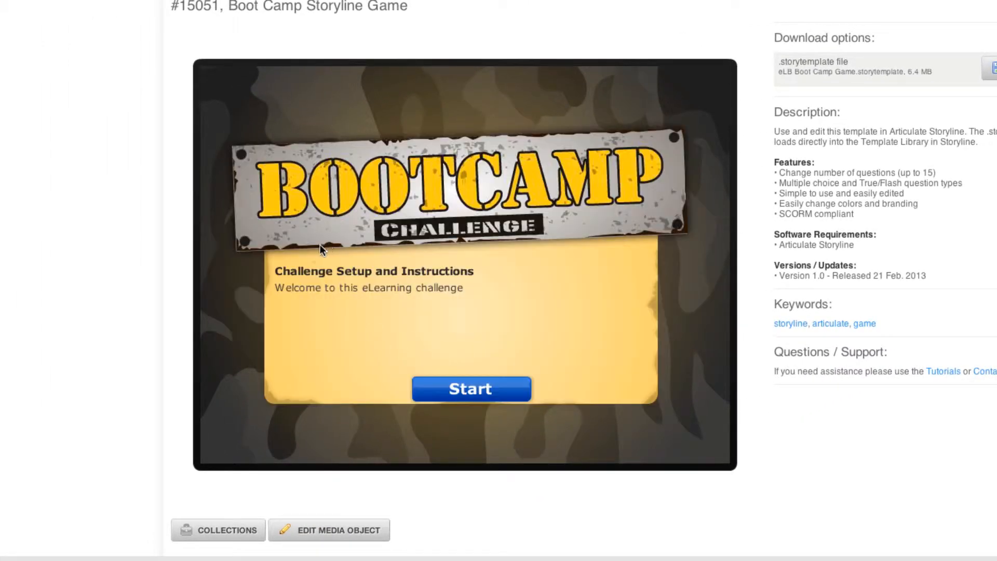
left_click(460, 395)
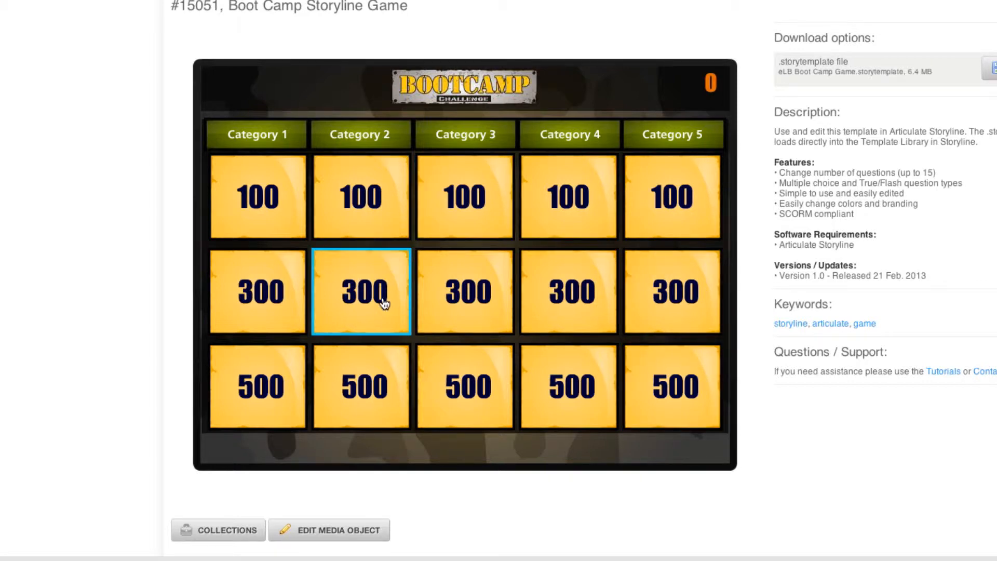
left_click(392, 285)
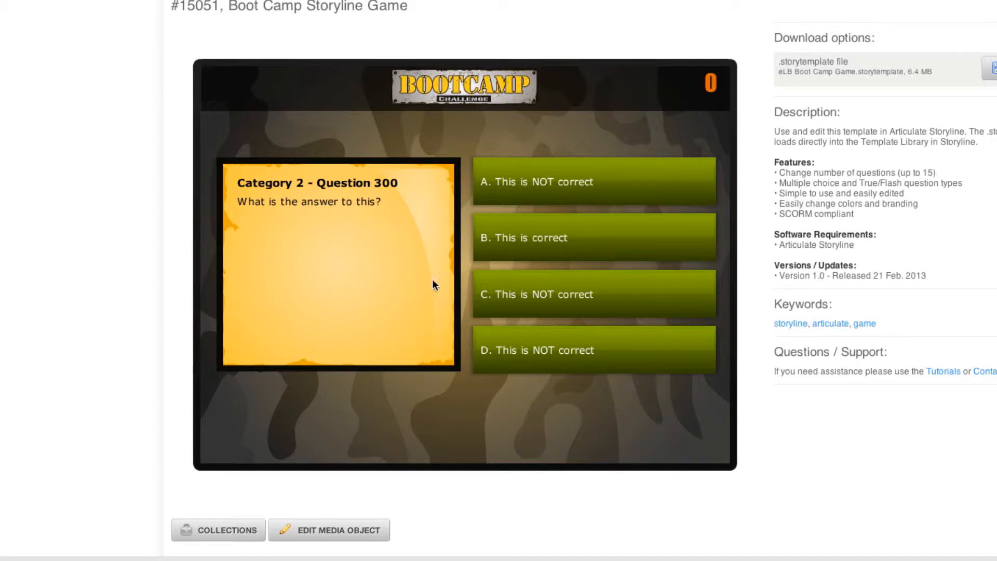
left_click(545, 230)
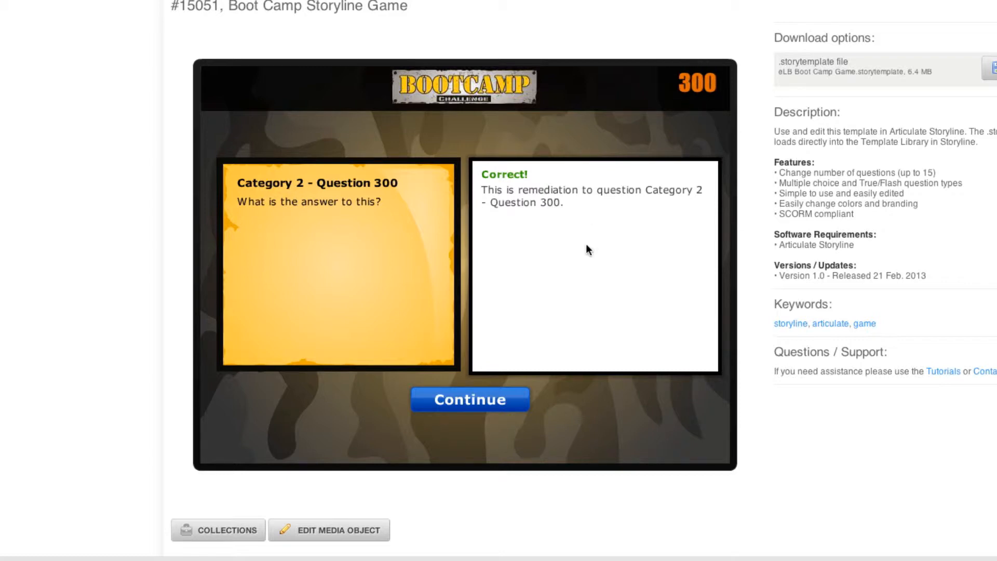
left_click(460, 405)
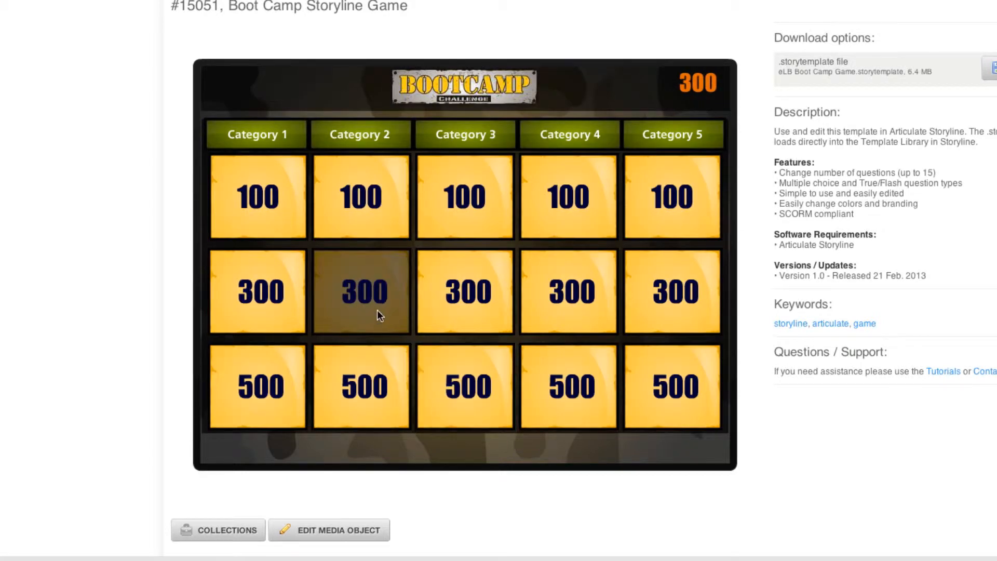
- Answer the Category 4 question for 300 with the wrong option B and continue past the feedback
left_click(600, 281)
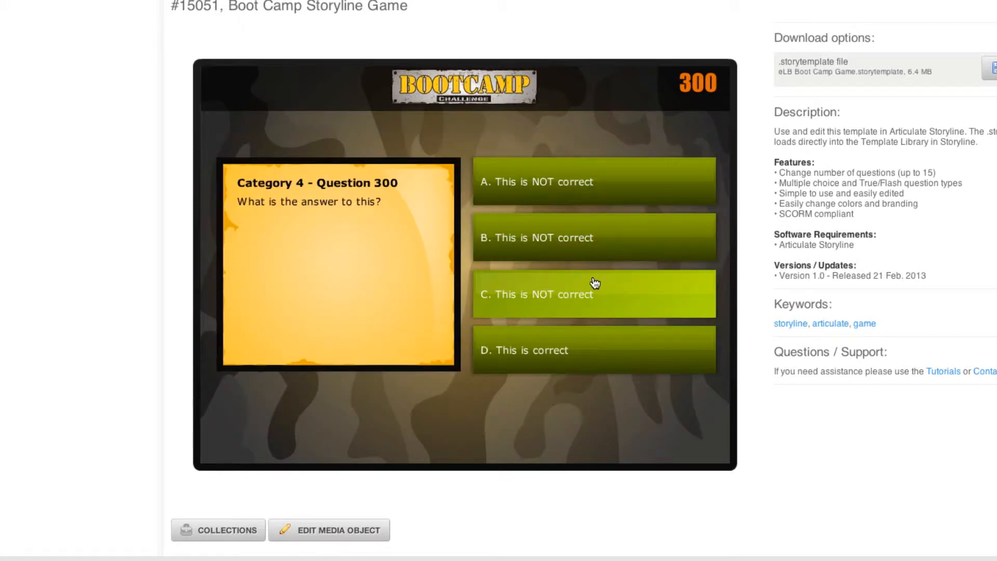
left_click(551, 236)
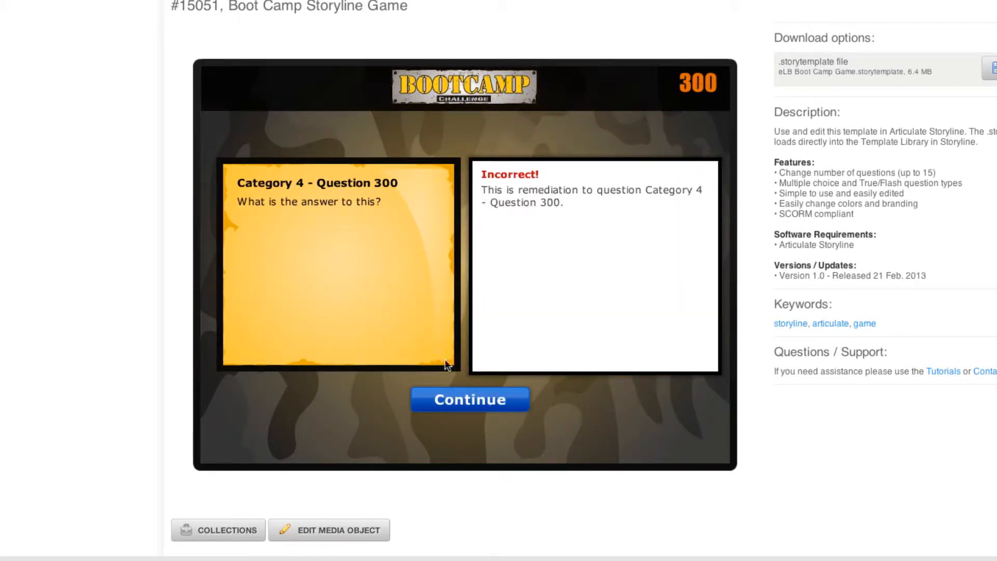
left_click(443, 408)
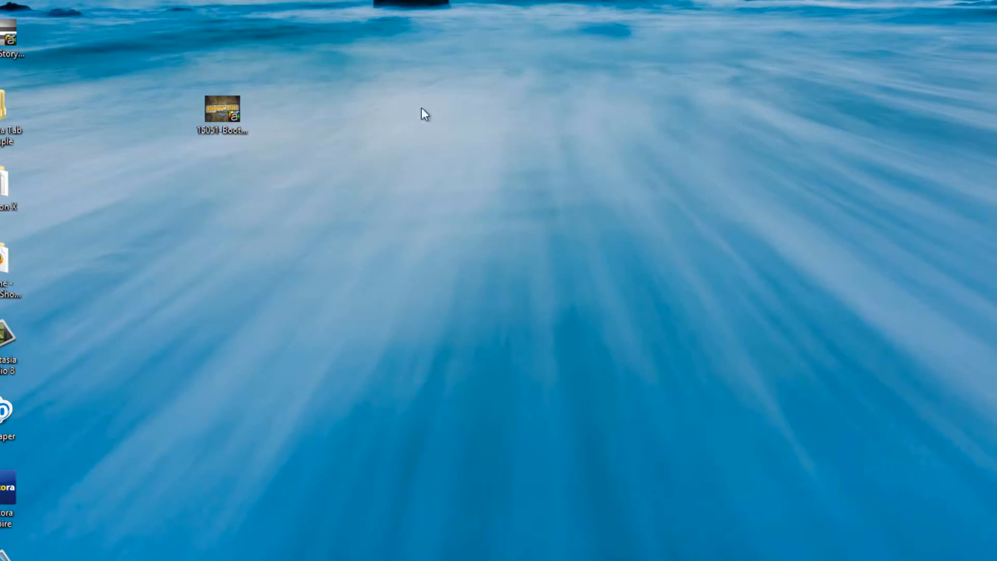
- Open the 15051-Boot-Camp-Storyline-Game template file from the desktop and create a new project in Articulate Storyline
left_click(229, 112)
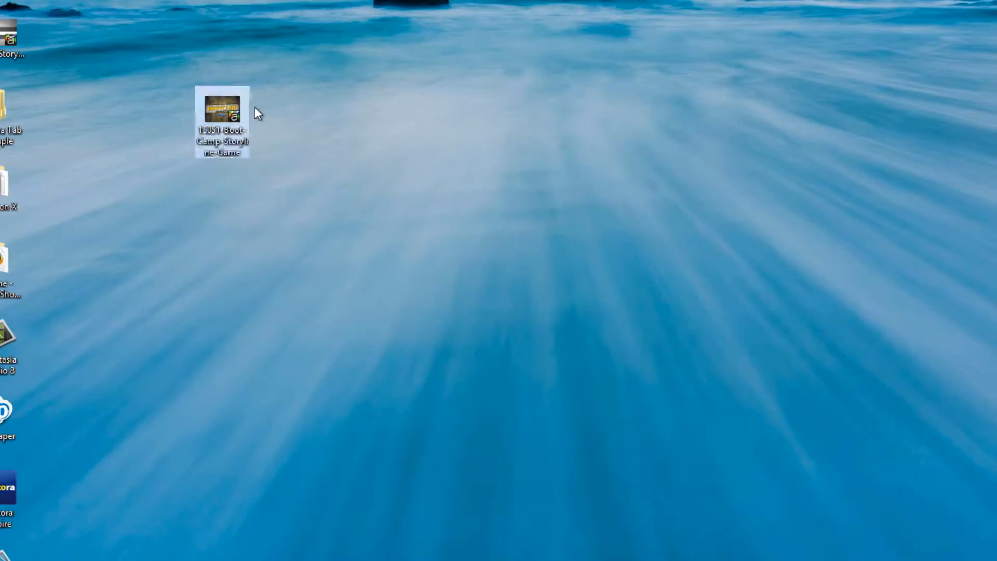
double_click(223, 106)
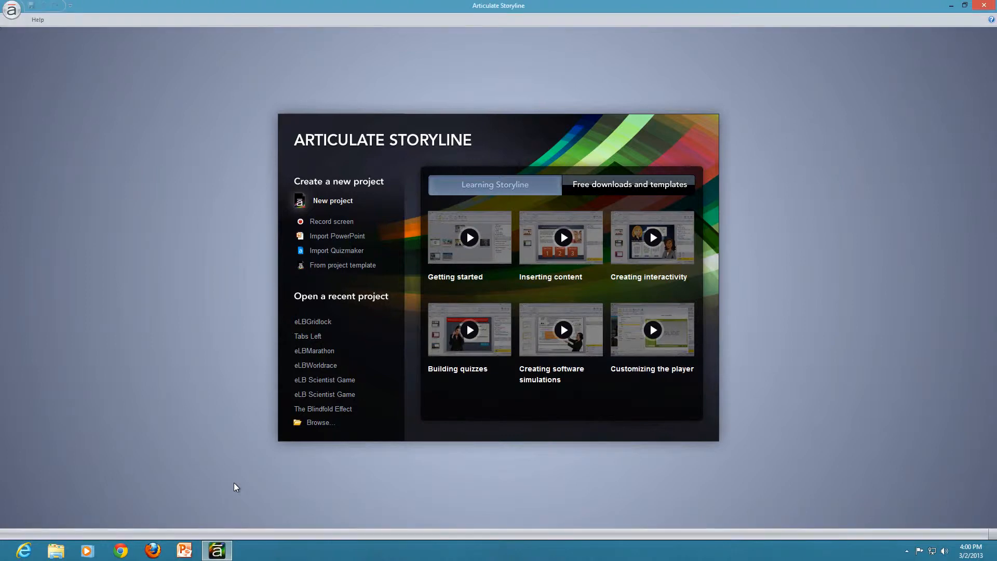
left_click(336, 203)
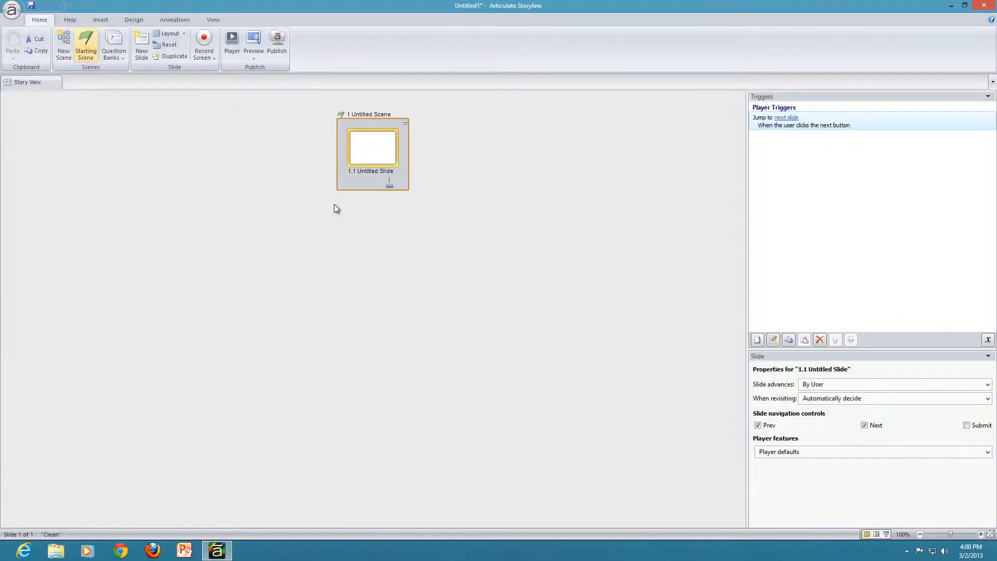
- Open the untitled slide and import the Boot Camp Game slide from the 15051-Boot-Camp-Storyline-Game template into the current scene
double_click(384, 151)
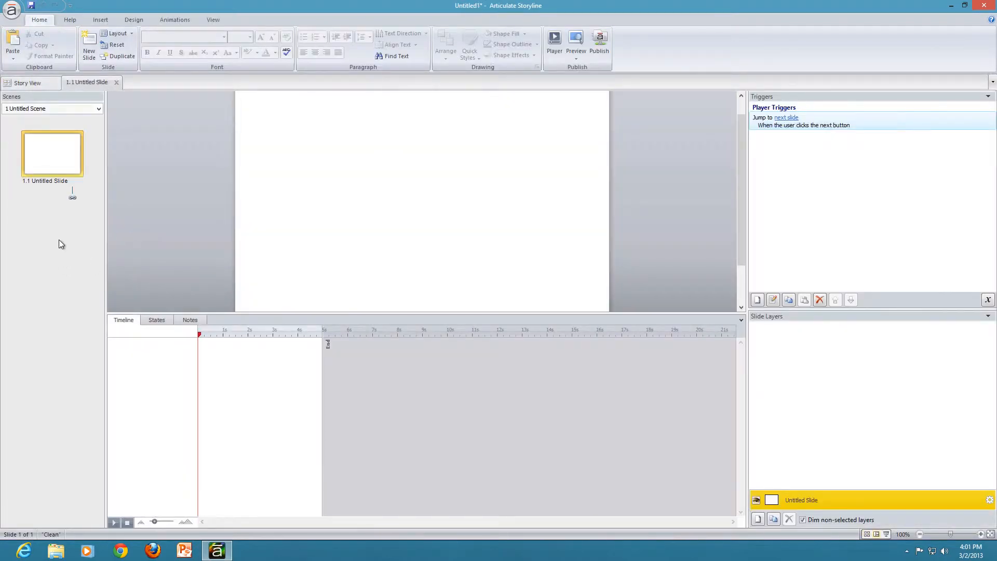
right_click(61, 244)
left_click(79, 246)
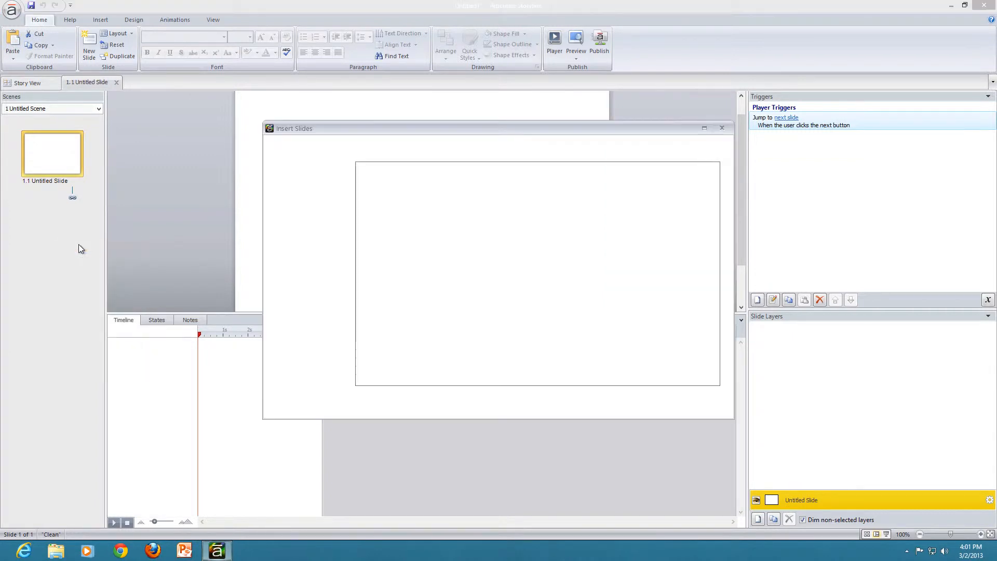
left_click(447, 151)
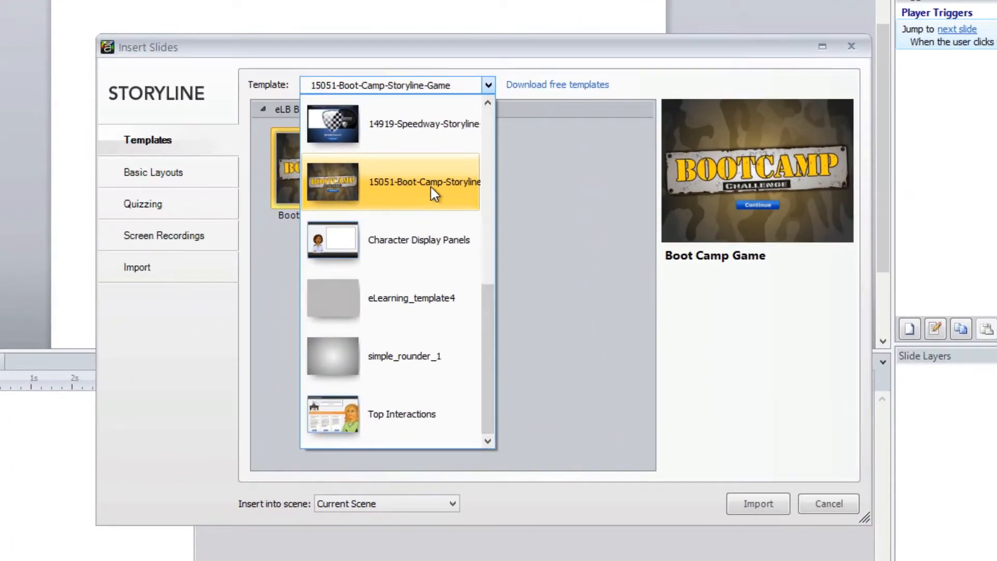
left_click(503, 178)
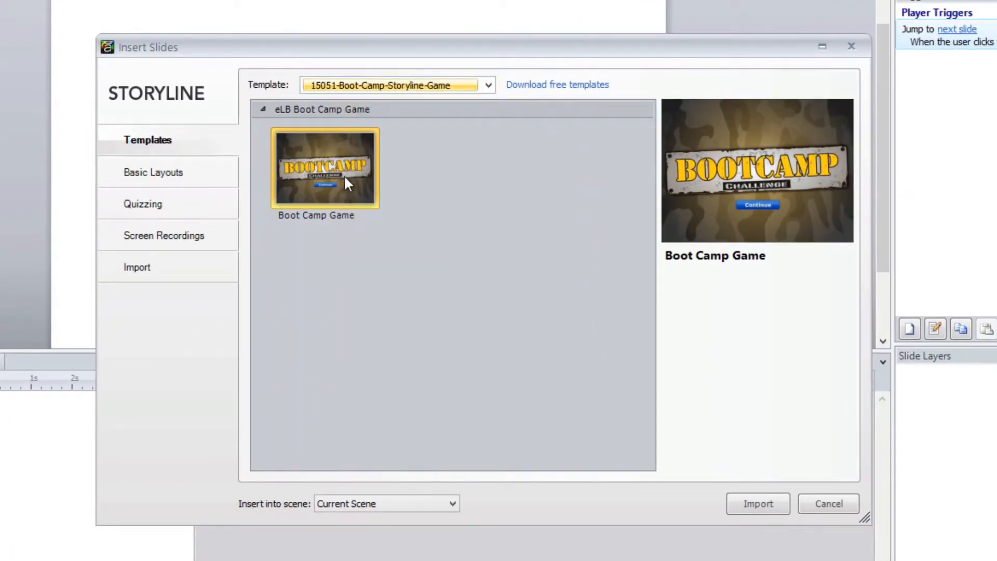
left_click(759, 505)
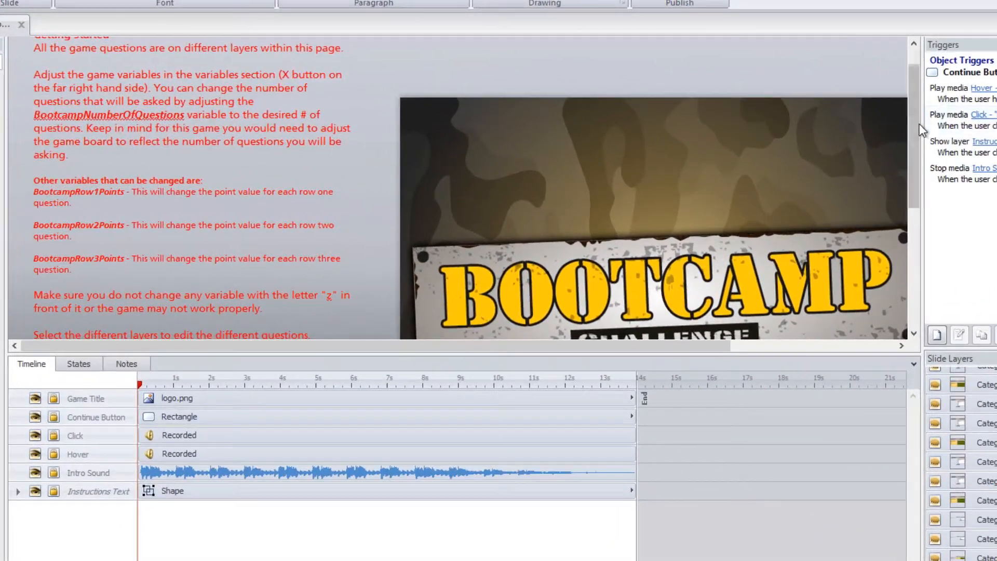
- Read the Getting Started notes beside the slide and set the BootcampNumberOfQuestions variable's default value to 9
left_click_drag(782, 146, 783, 130)
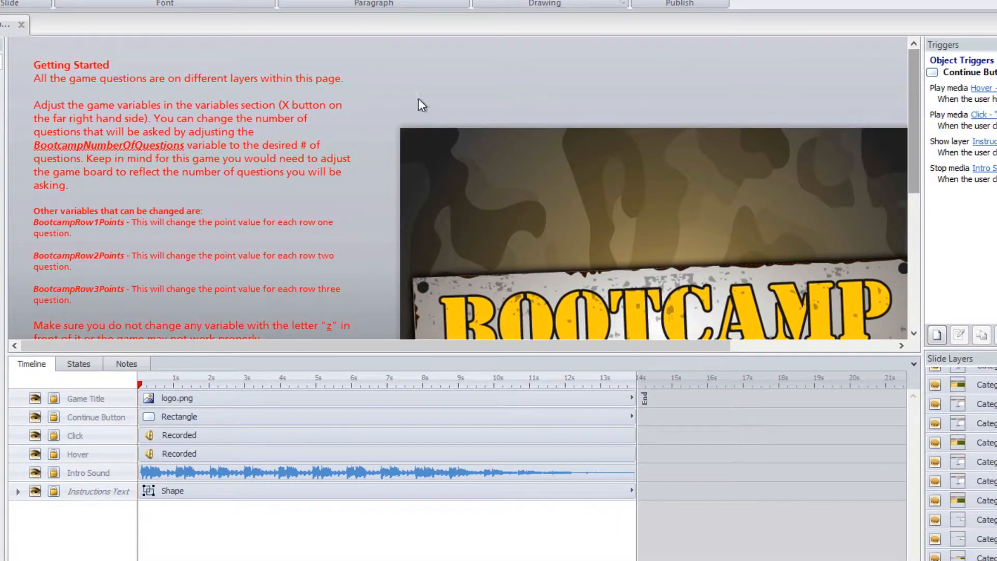
left_click_drag(156, 358, 150, 451)
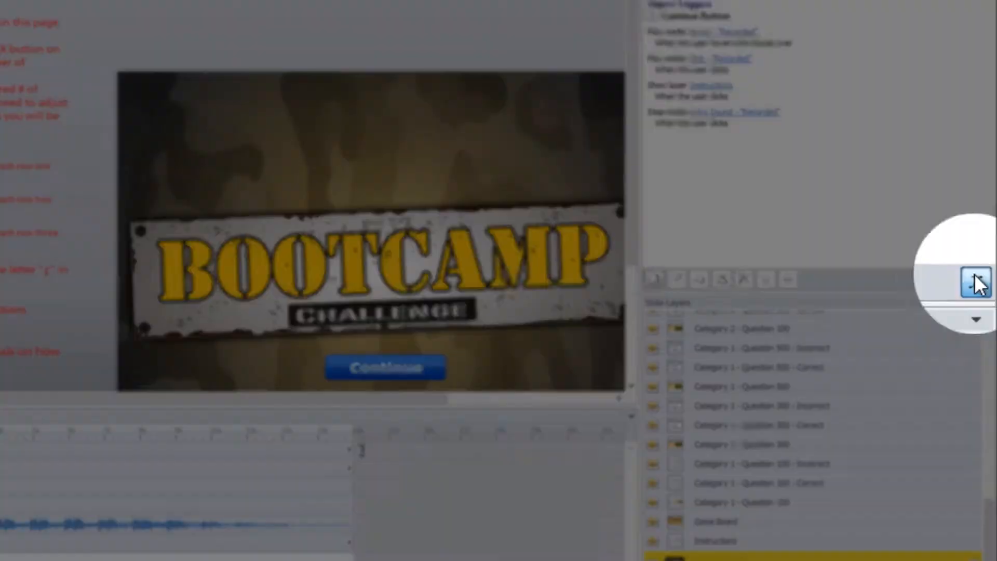
left_click(972, 280)
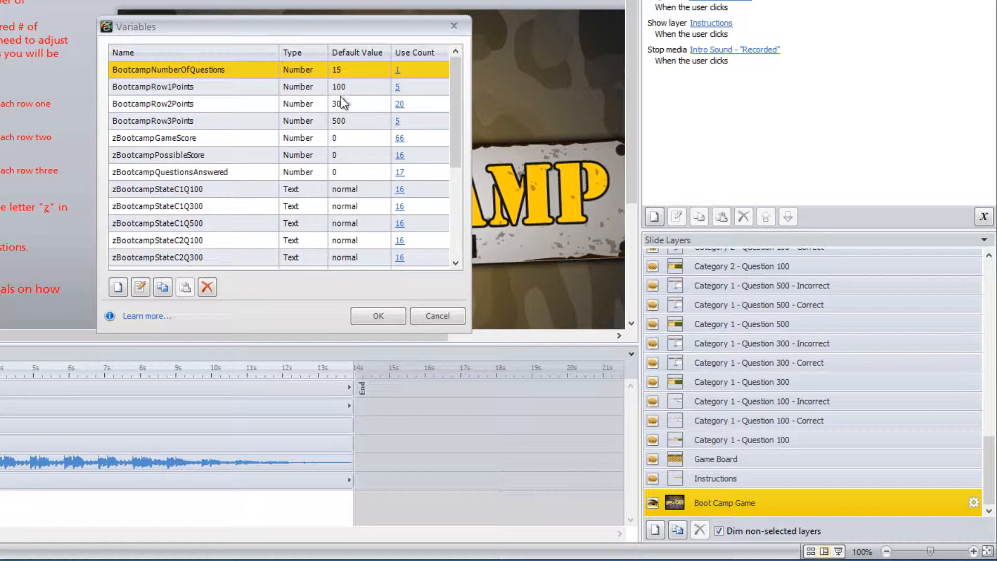
double_click(341, 69)
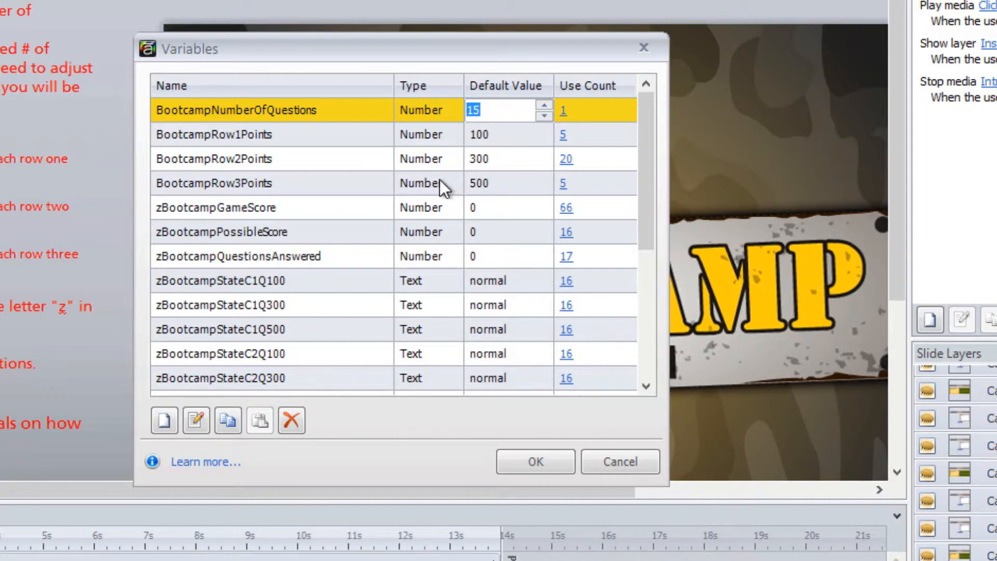
type("9")
left_click(545, 470)
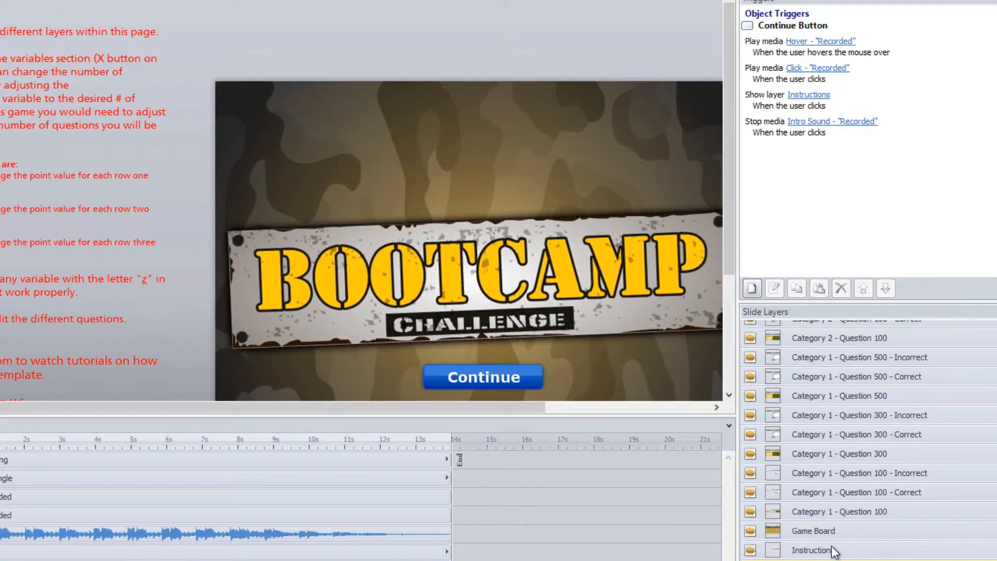
- Set the default value of the BootcampNumberOfQuestions variable to 10
left_click(837, 532)
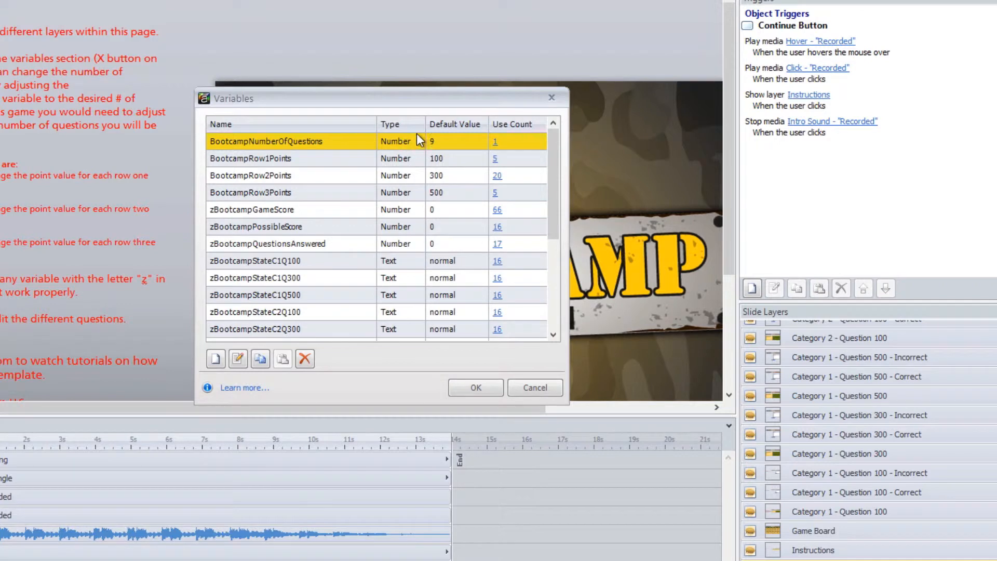
left_click(437, 143)
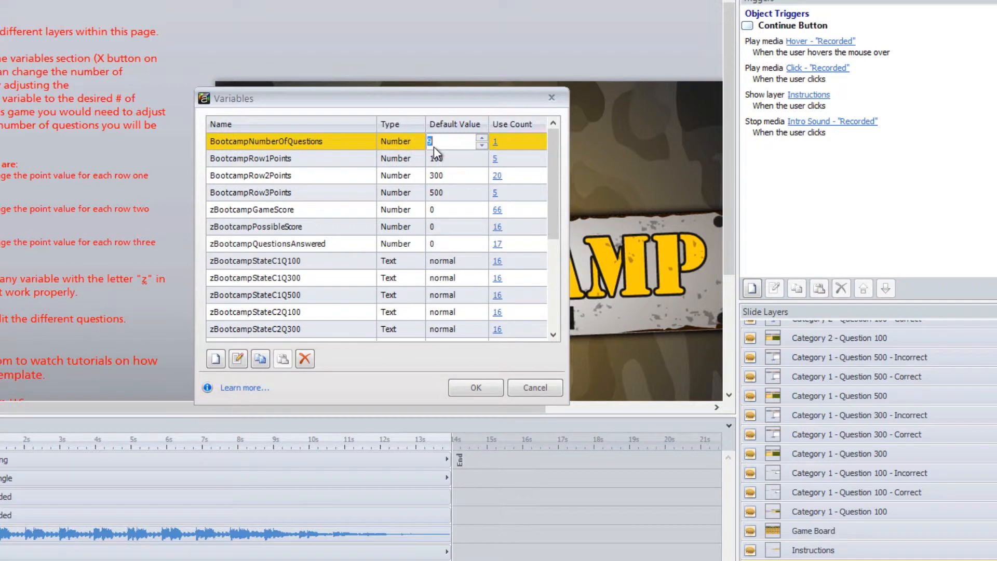
type("10")
left_click(474, 387)
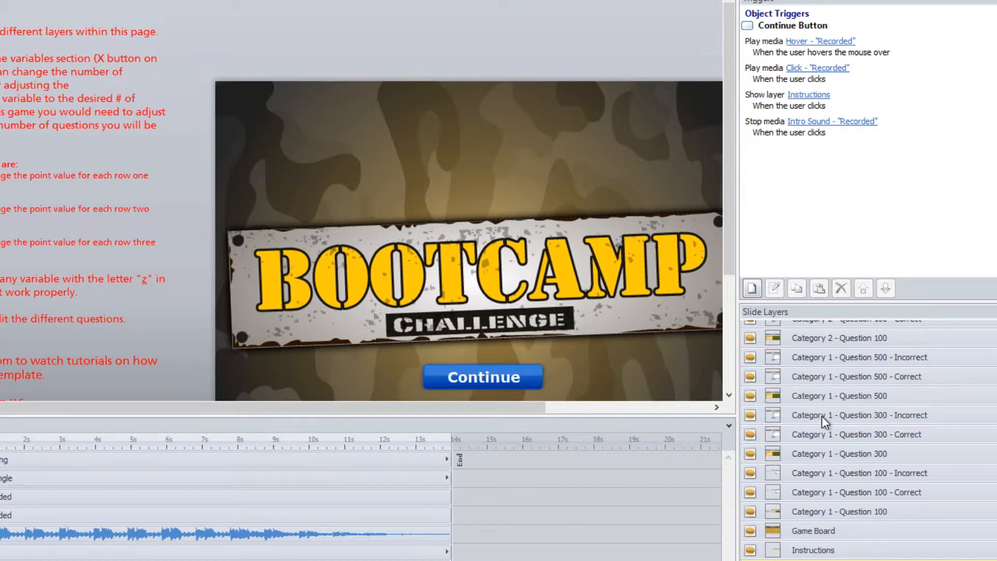
- Show the Instructions layer and place the cursor in its heading and welcome text
left_click(836, 552)
left_click(416, 208)
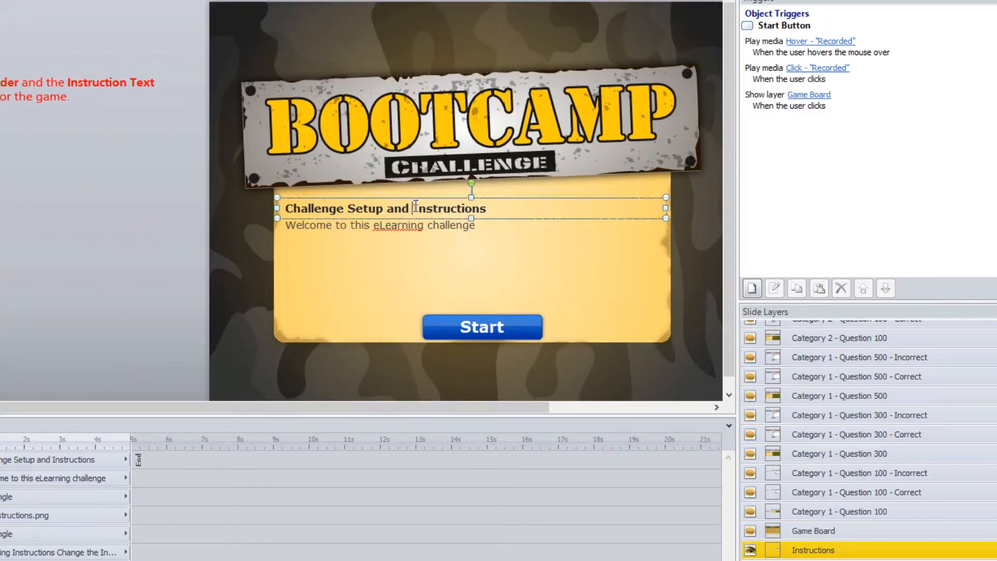
left_click(398, 230)
- Show the Game Board layer and select the text of the Category 3 tile for 100 and the Category 2 heading
left_click(805, 529)
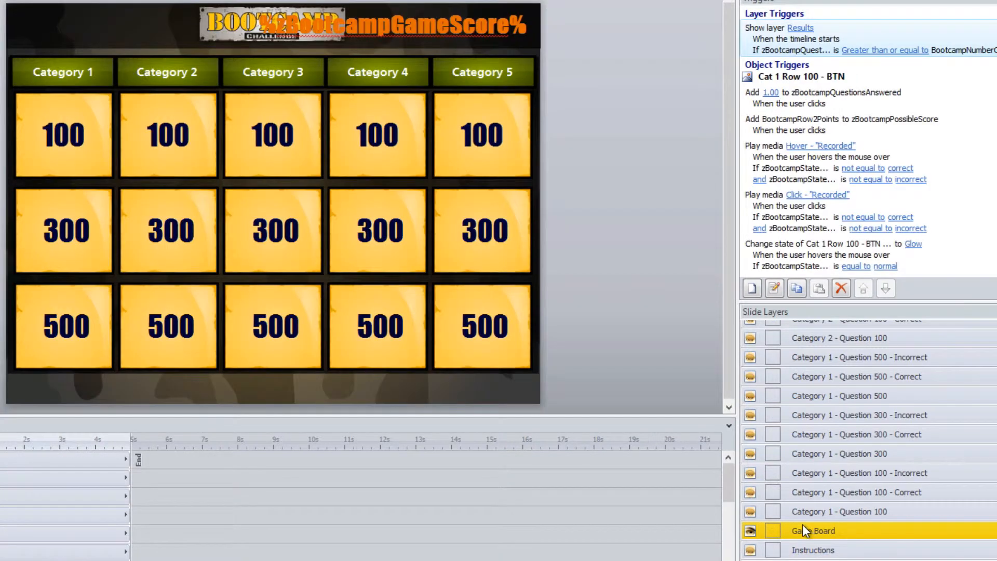
left_click(266, 134)
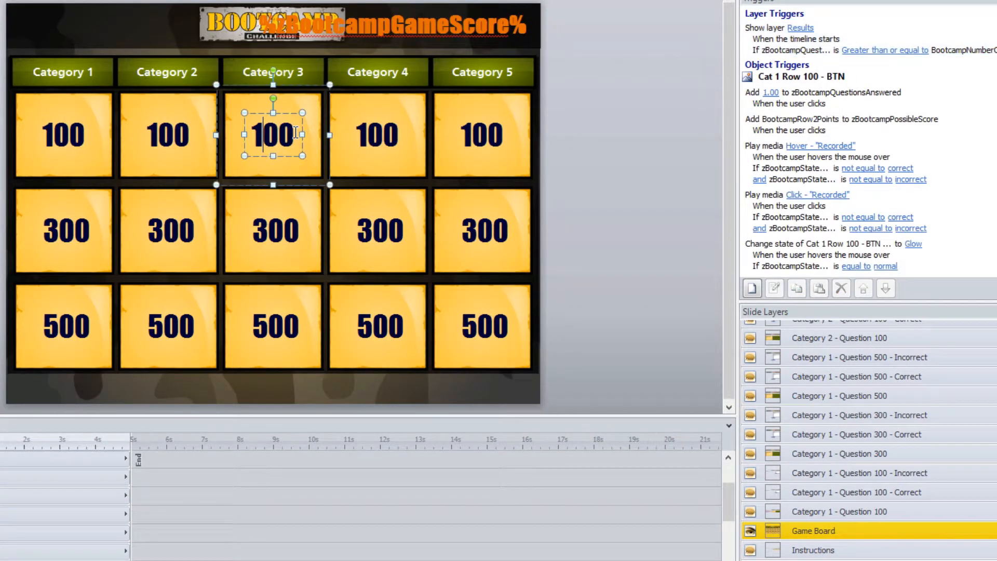
left_click_drag(295, 133, 253, 134)
left_click(161, 73)
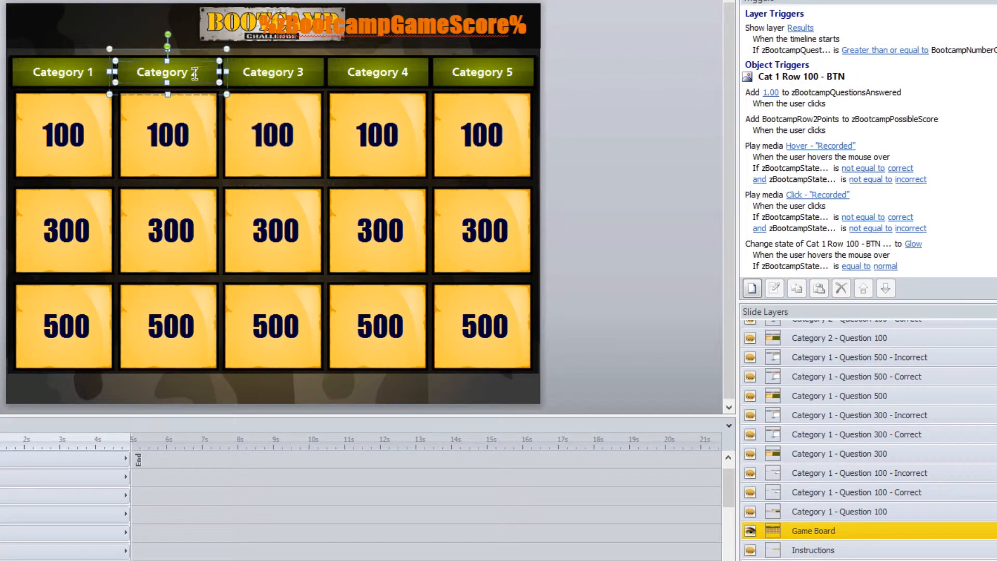
left_click_drag(197, 72, 133, 76)
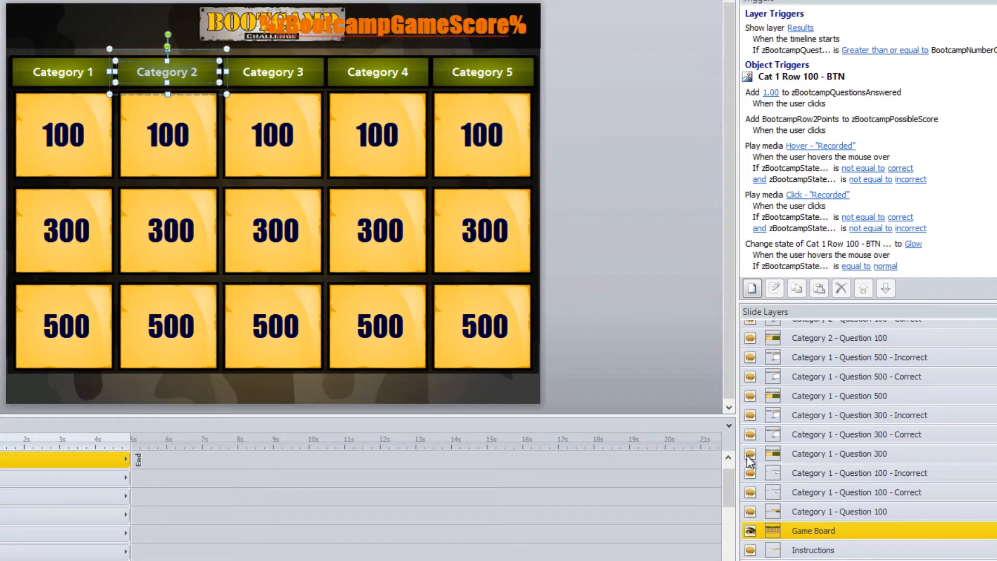
- Show the Category 1 - Question 100 layer and inspect its title, question text and answer options A and B
left_click(839, 511)
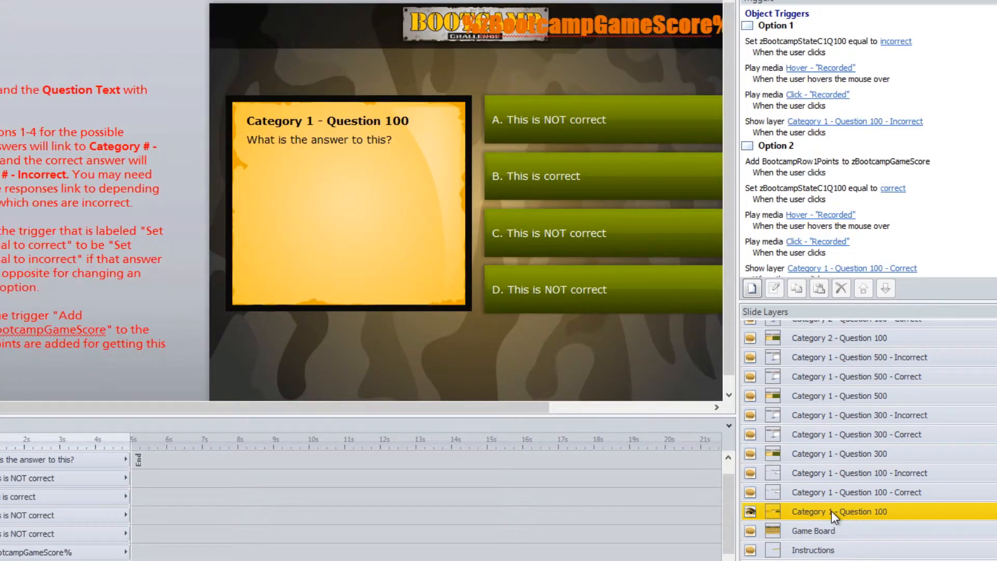
left_click(329, 121)
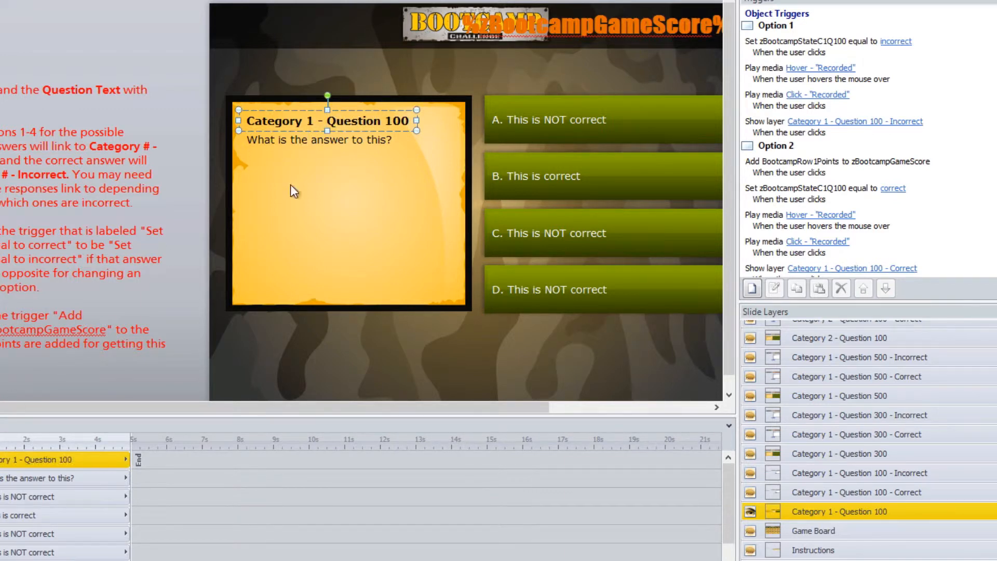
left_click(296, 139)
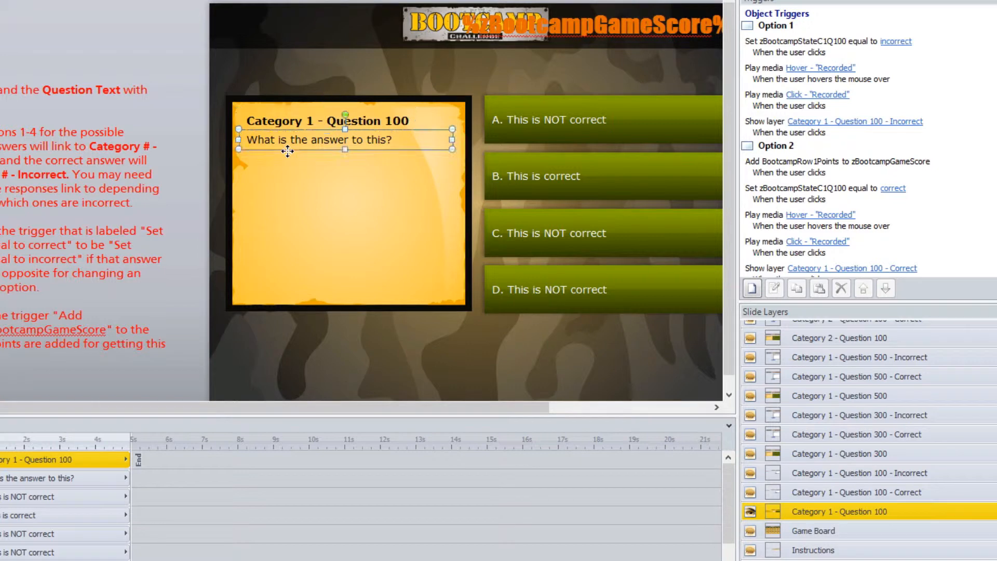
left_click(614, 122)
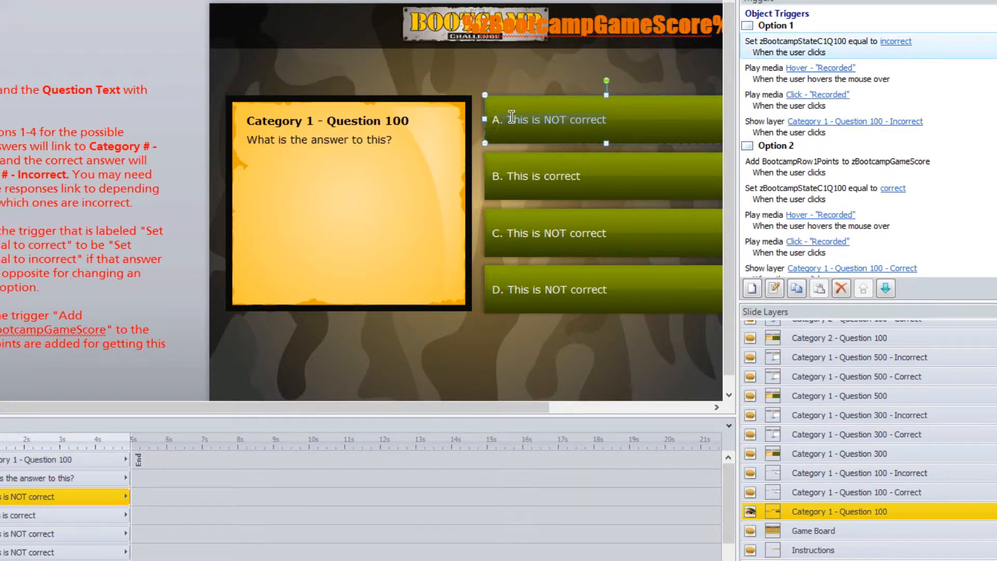
left_click(531, 177)
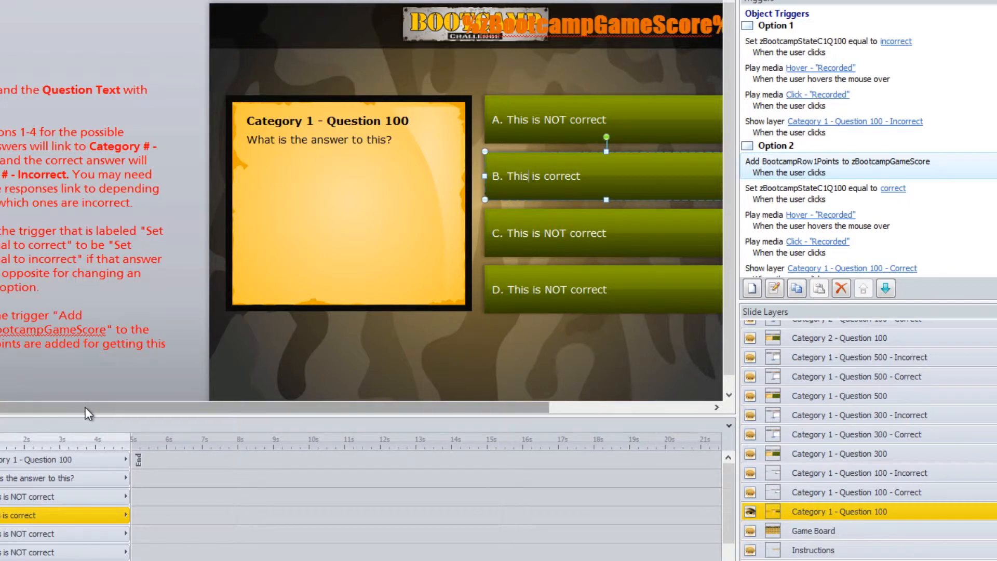
left_click_drag(88, 413, 312, 416)
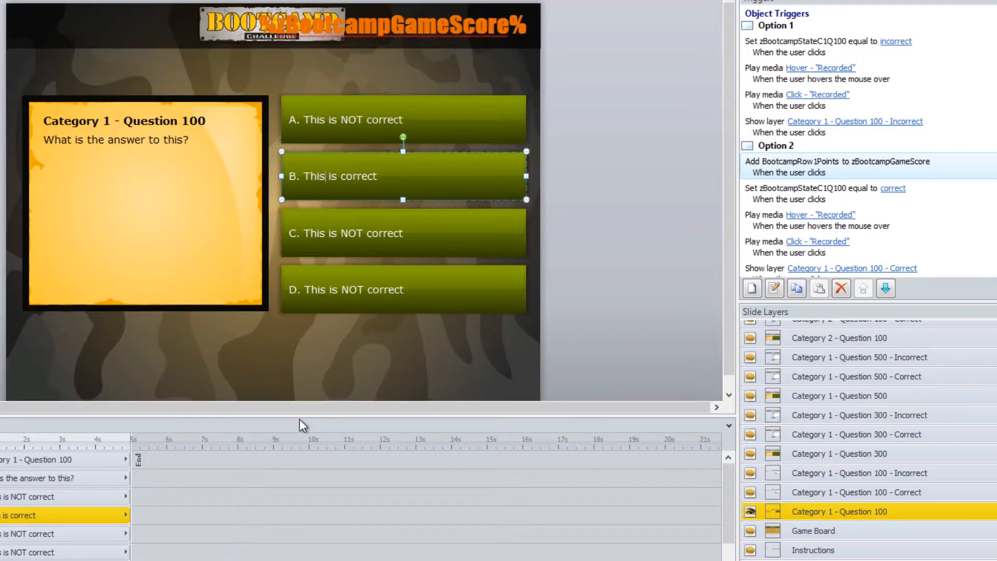
- Set Option 2's zBootcampStateC1Q100 trigger value to incorrect on the Category 1 - Question 100 layer
left_click(347, 158)
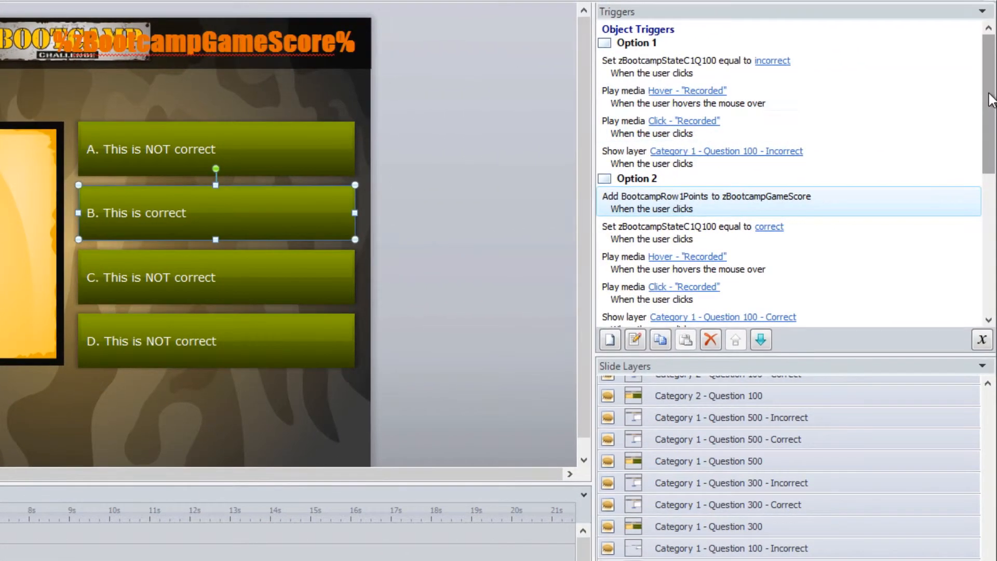
left_click_drag(989, 95, 990, 139)
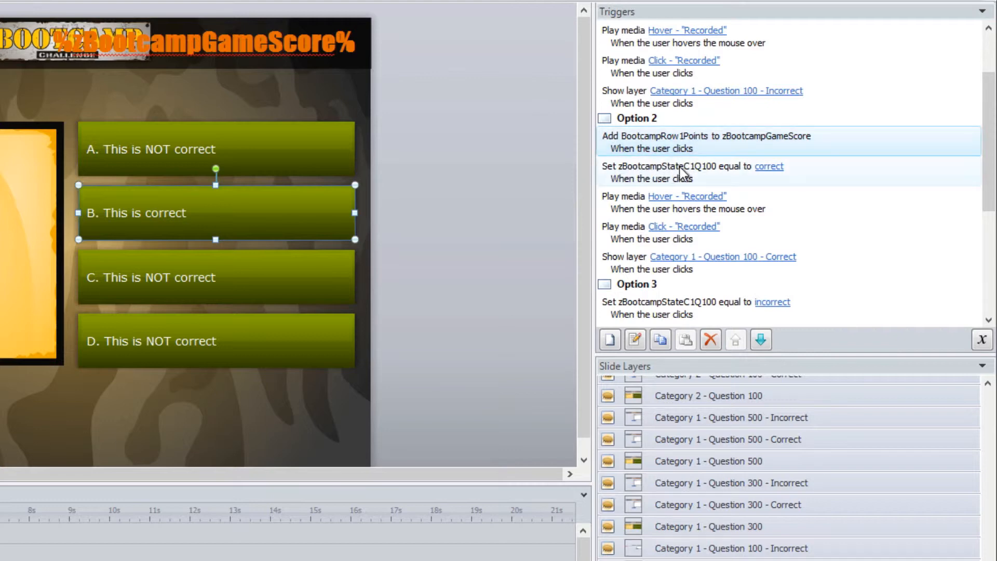
left_click(774, 167)
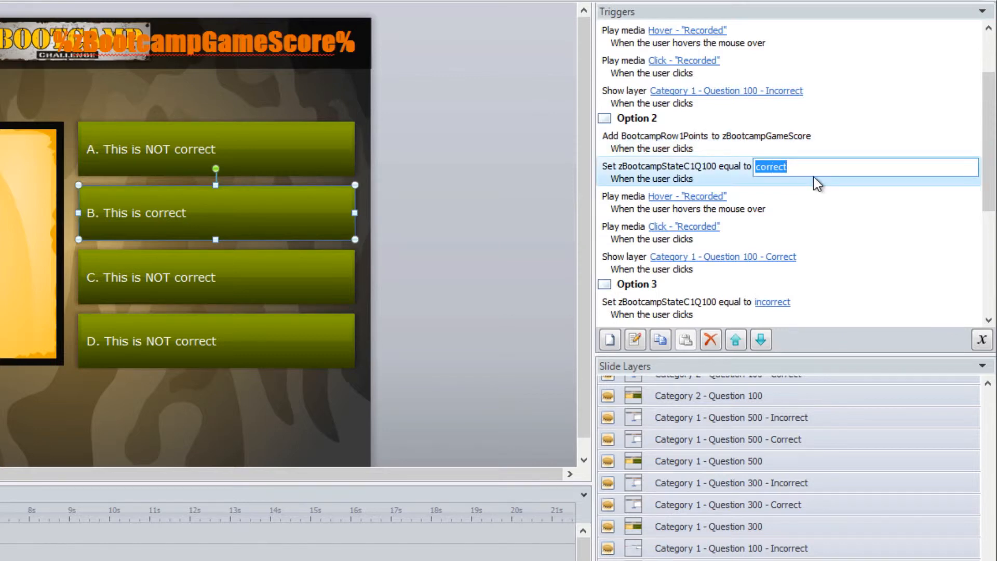
type("incorrect")
key("Return")
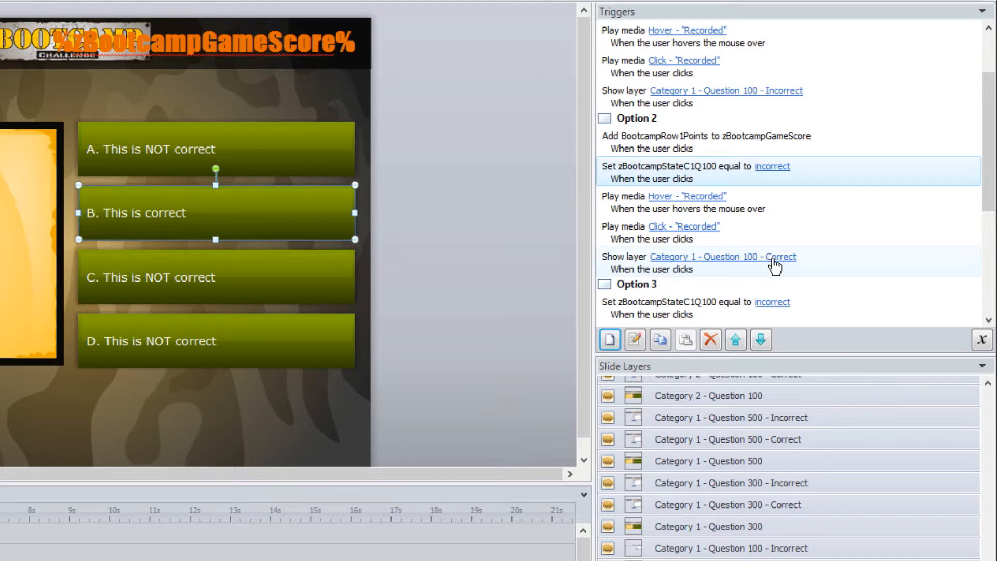
- Make Option 2's show-layer trigger open the Category 1 - Question 100 - Incorrect layer
scroll(987, 197, "down", 1)
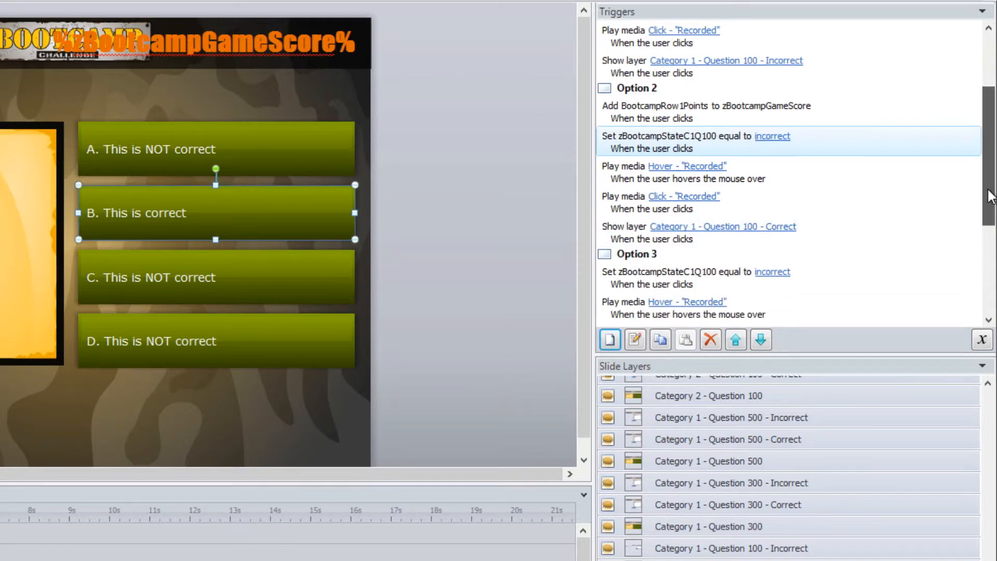
left_click(748, 229)
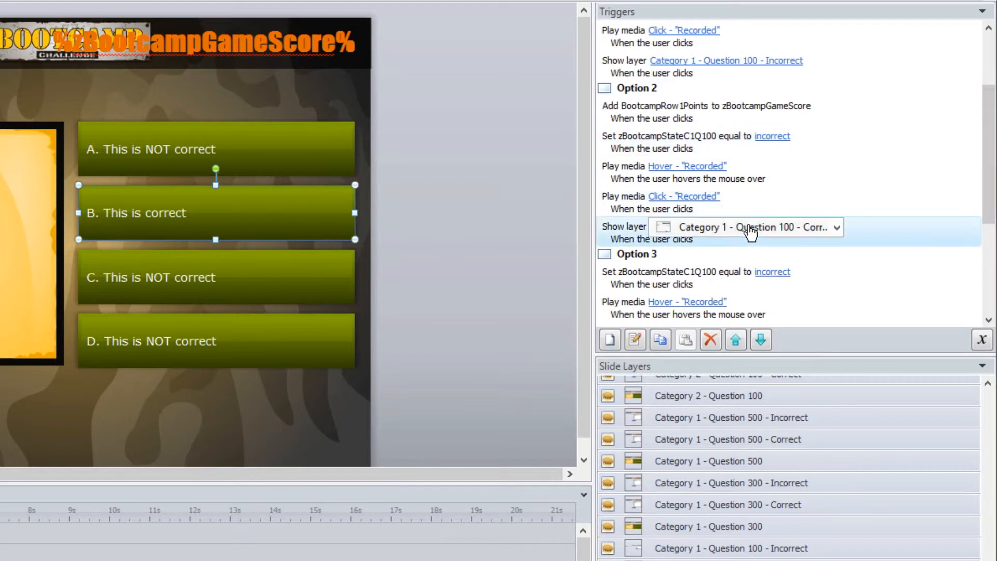
left_click(837, 231)
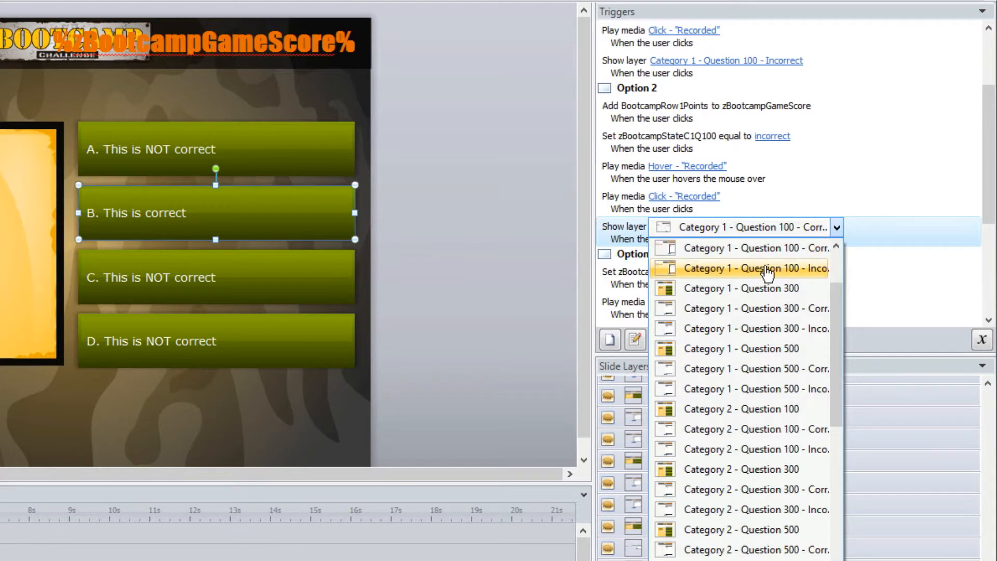
left_click(792, 270)
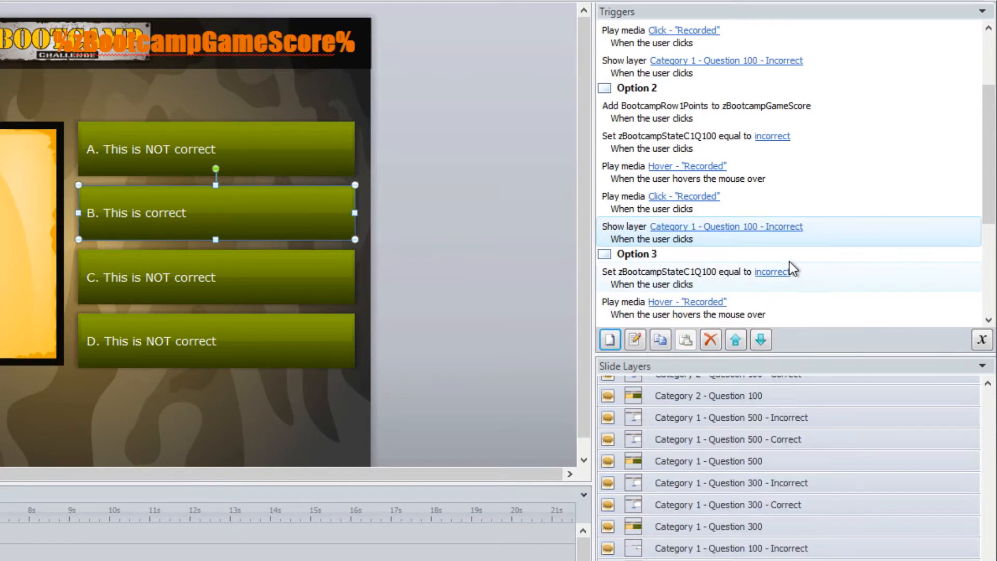
- Set the zBootcampStateC1Q100 trigger value of answer D (Option 4) to correct
scroll(992, 165, "down", 3)
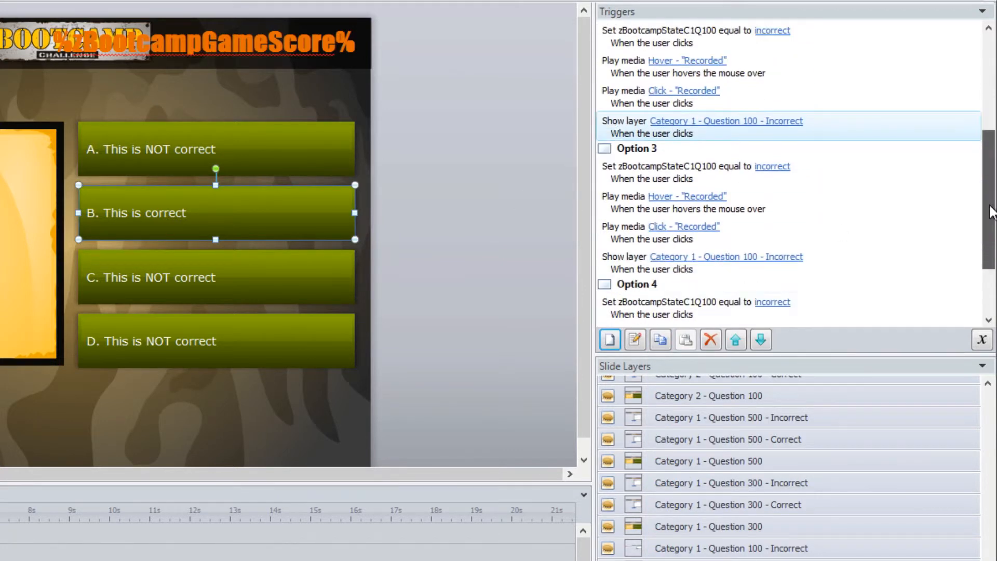
left_click(98, 316)
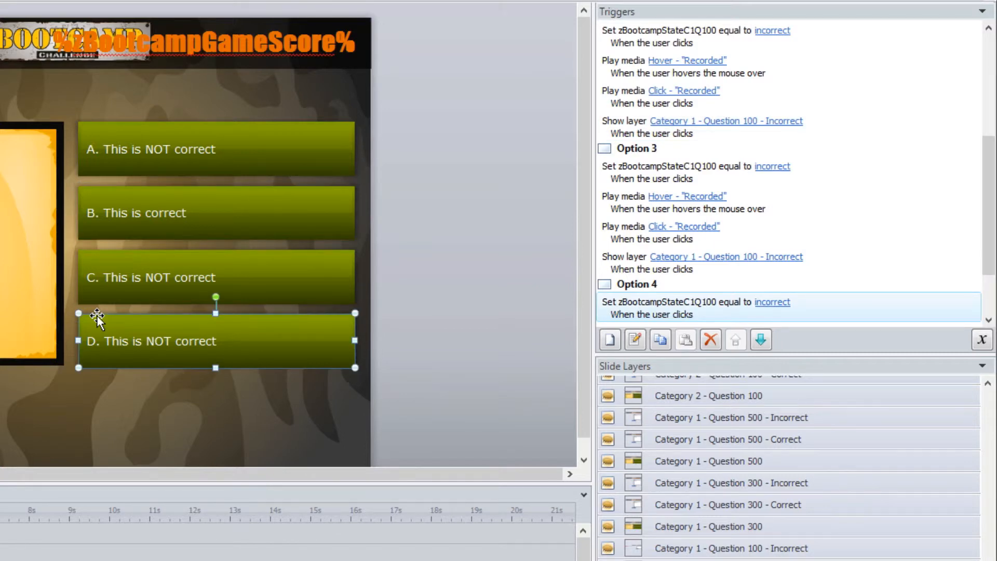
scroll(989, 253, "down", 2)
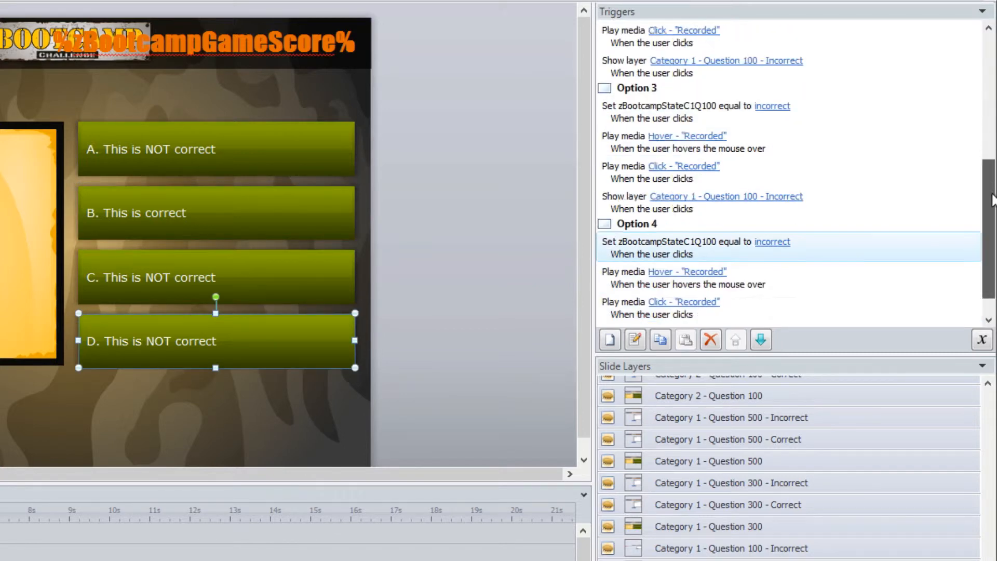
left_click(772, 212)
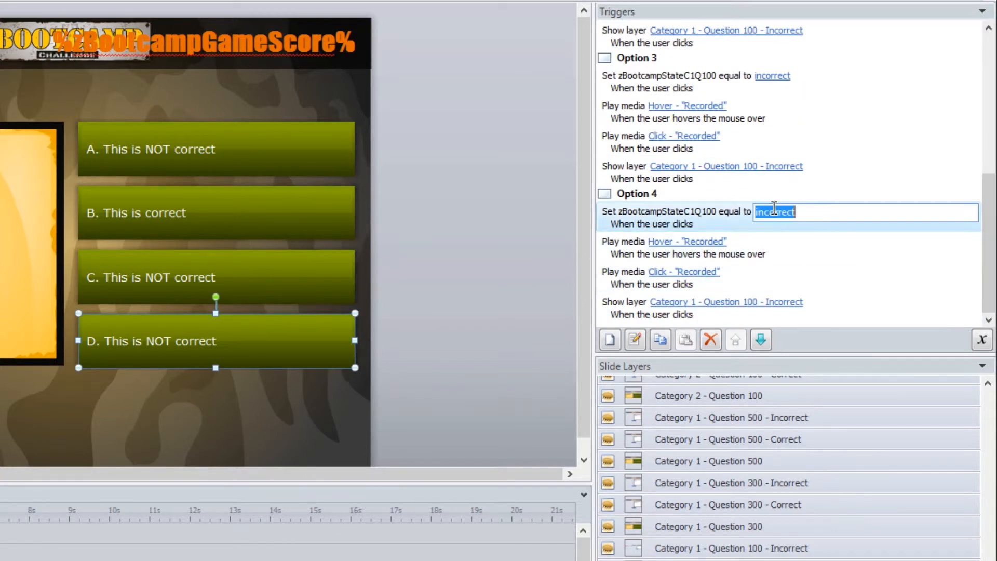
type("correct")
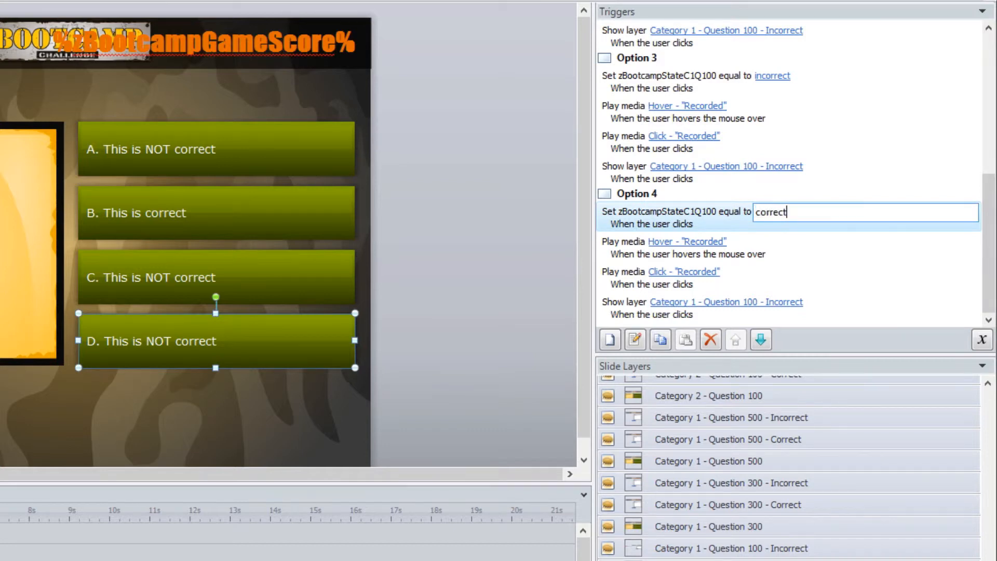
key("Return")
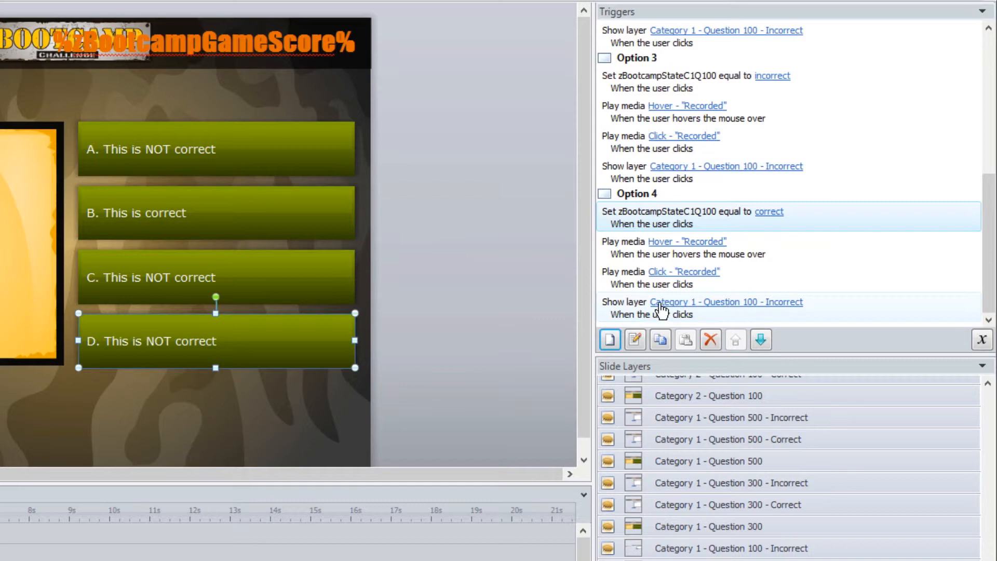
- Make Option 4's show-layer trigger open the Category 1 - Question 100 - Correct layer and deselect the answer
left_click(784, 305)
left_click_drag(862, 405, 862, 382)
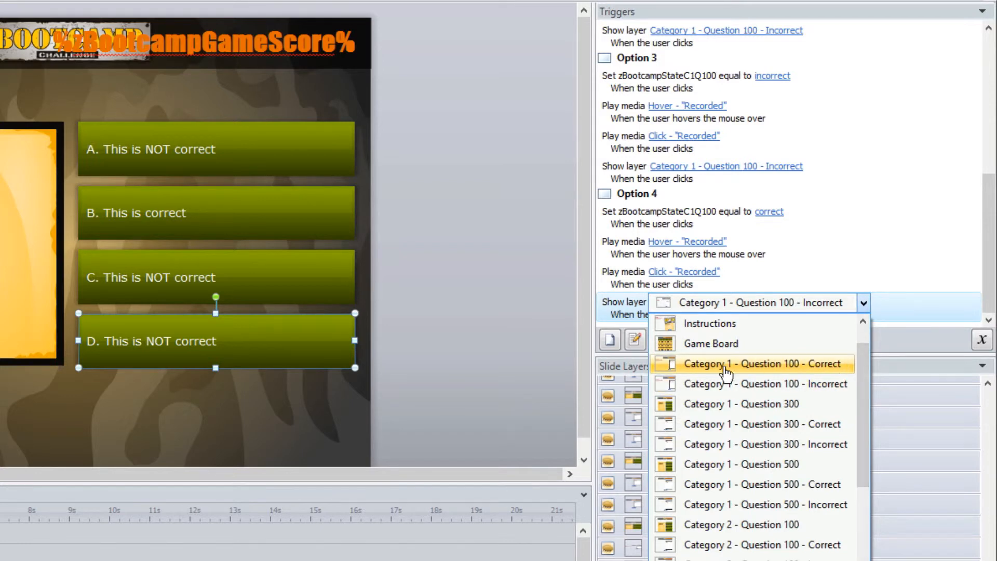
left_click(779, 366)
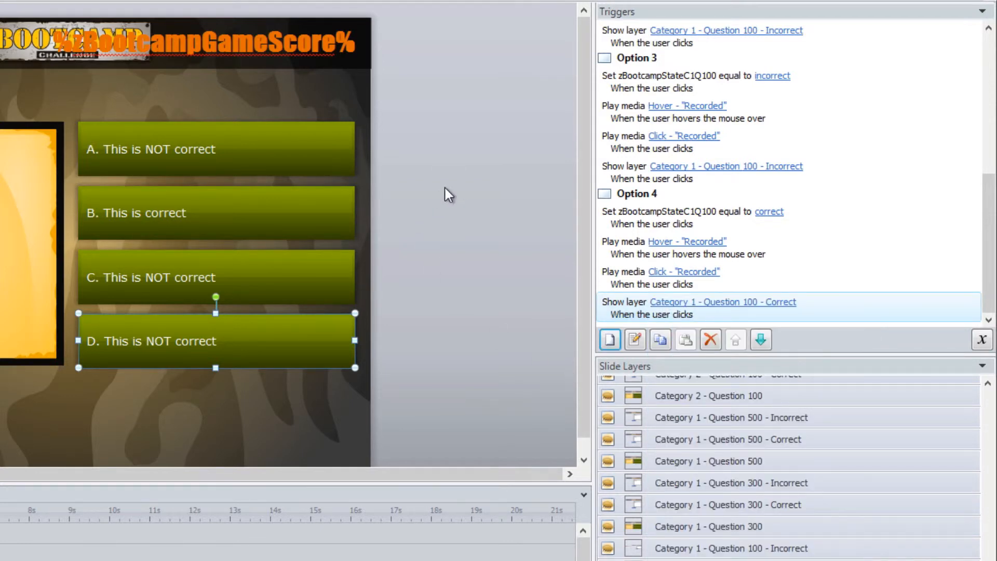
left_click(466, 177)
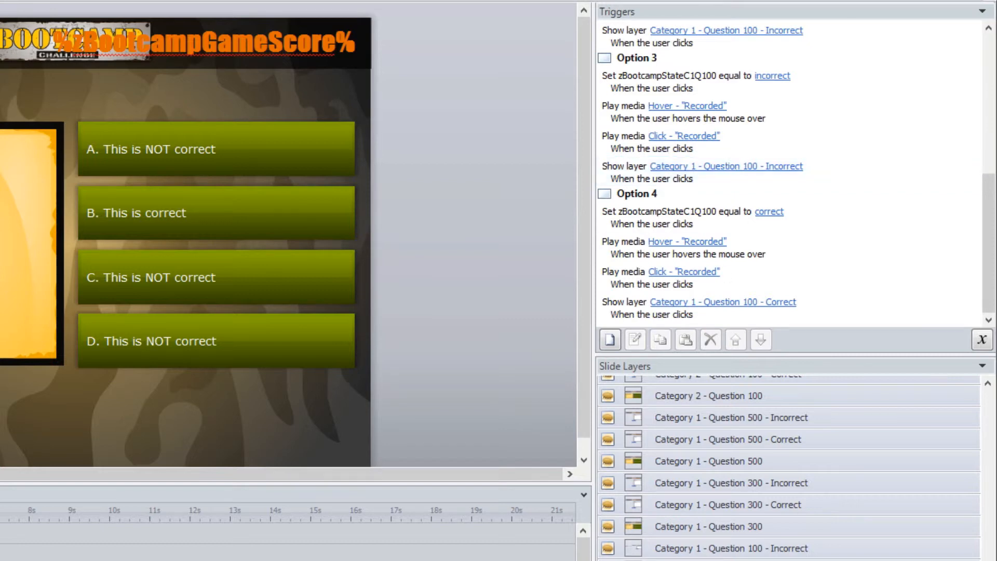
- Review the Correct and Incorrect feedback layers of Category 1 - Question 100, and show the Category 1 - Question 300 layer
left_click(779, 549)
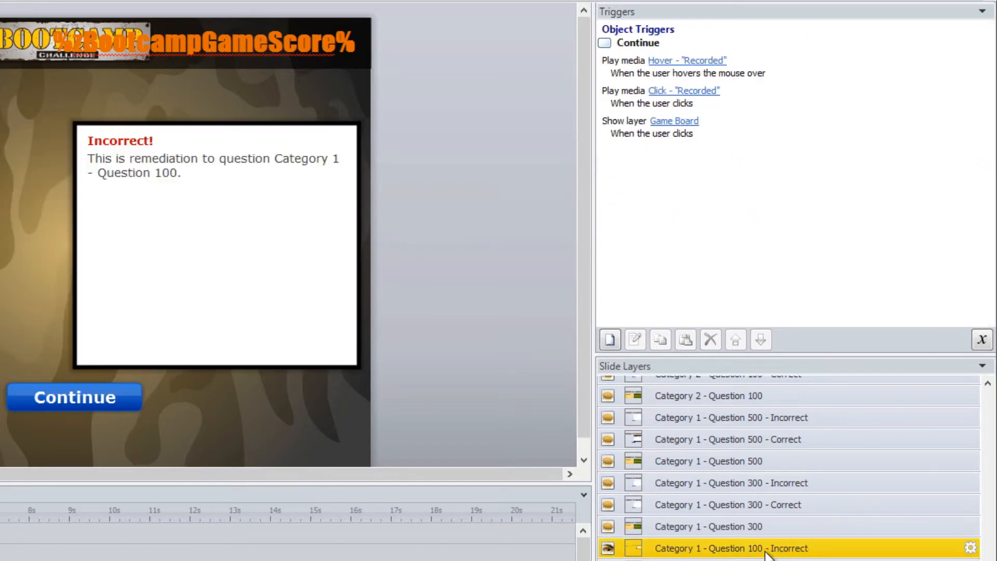
left_click(727, 560)
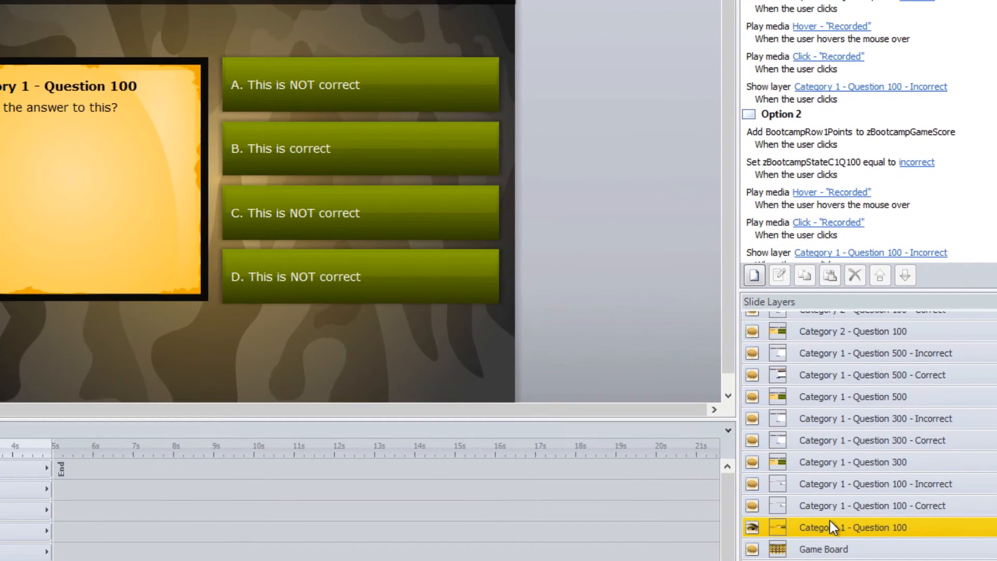
left_click(852, 507)
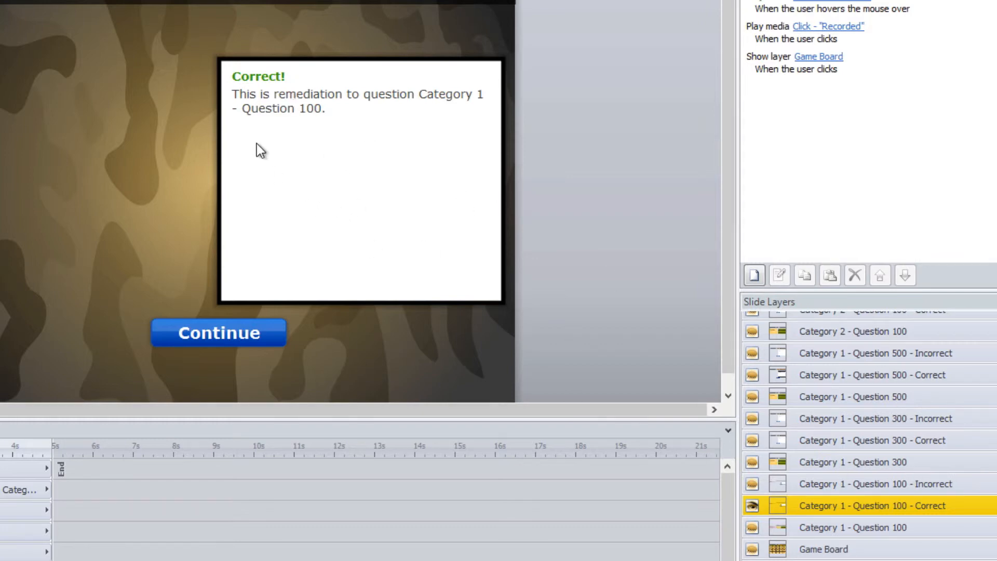
left_click(920, 482)
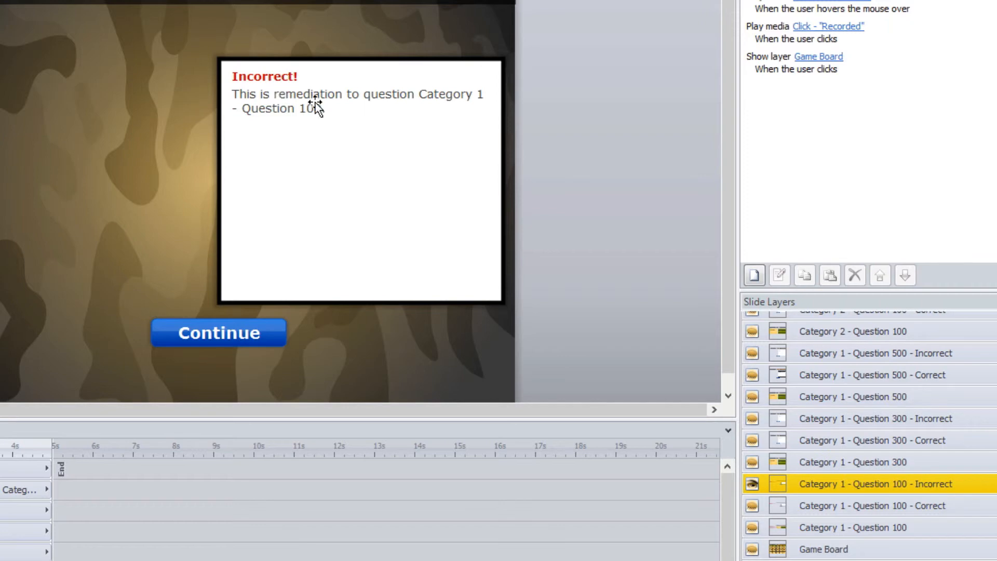
left_click(869, 463)
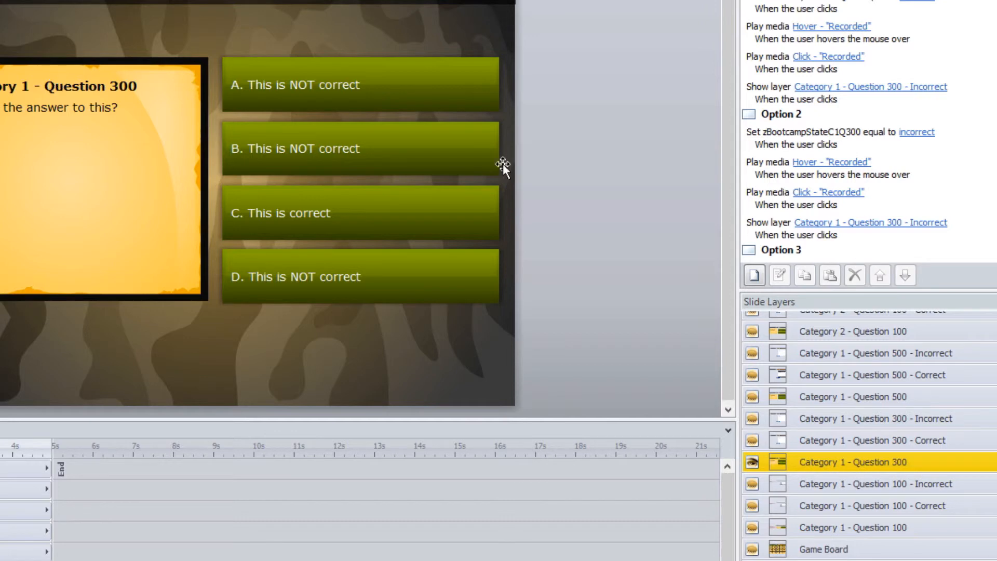
- Show the Results layer and inspect its Congratulations heading and Quiz Results text
scroll(868, 436, "up", 7)
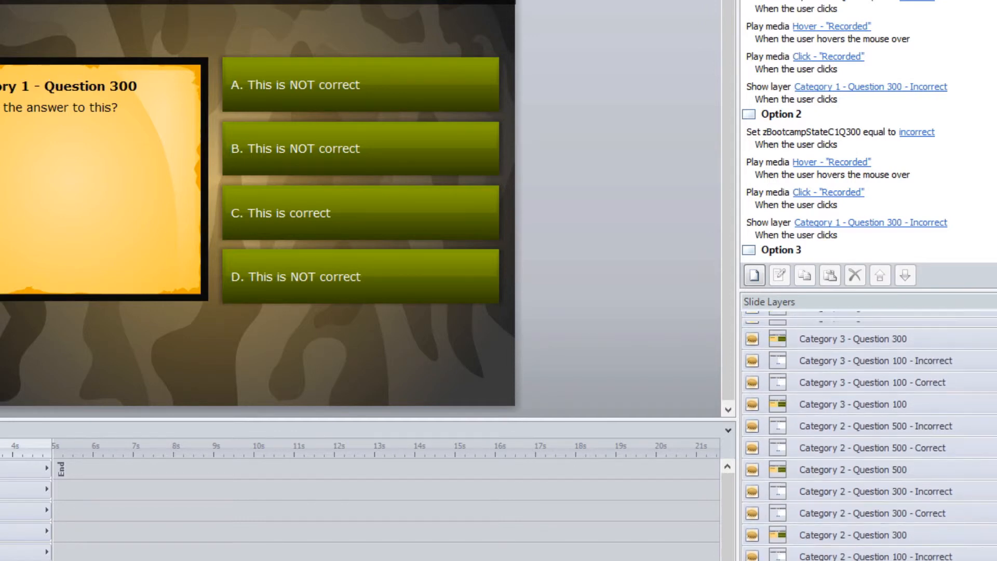
scroll(868, 437, "up", 4)
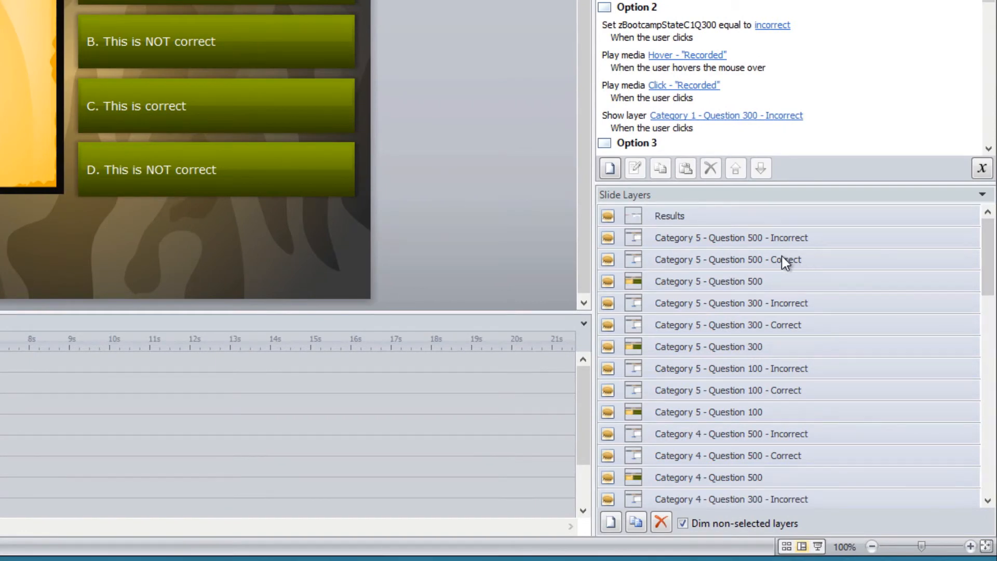
left_click(684, 219)
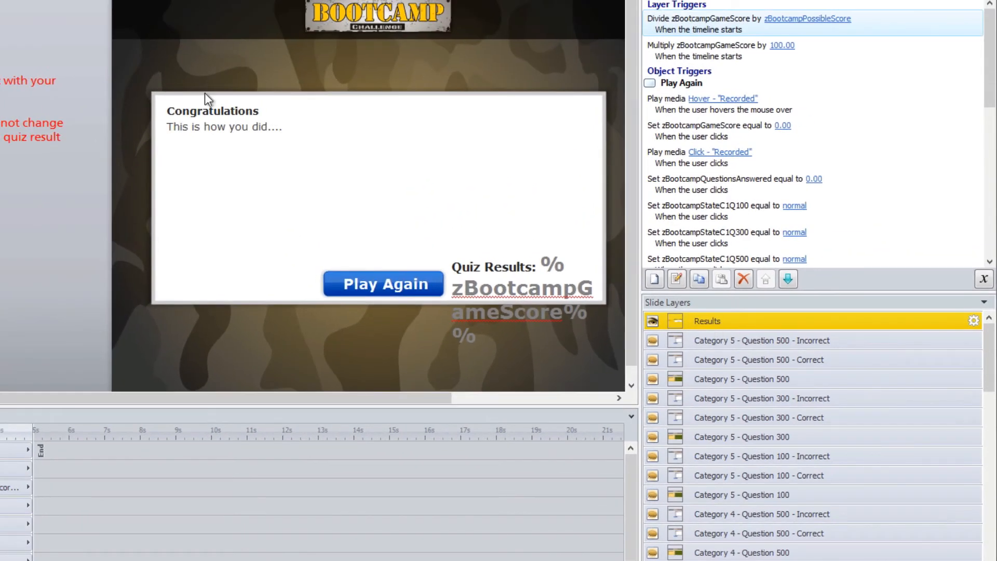
left_click(210, 112)
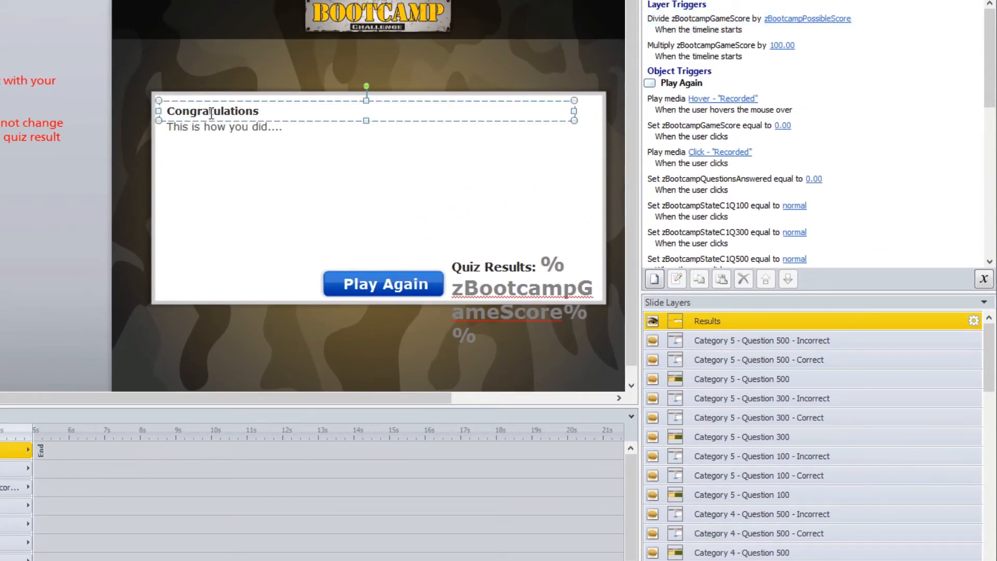
left_click_drag(273, 108, 151, 107)
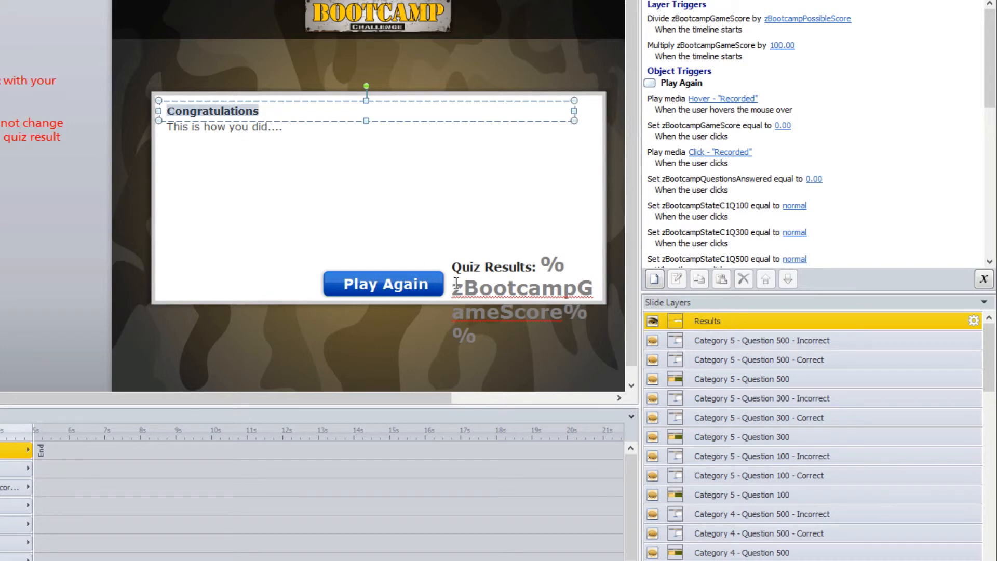
left_click(499, 270)
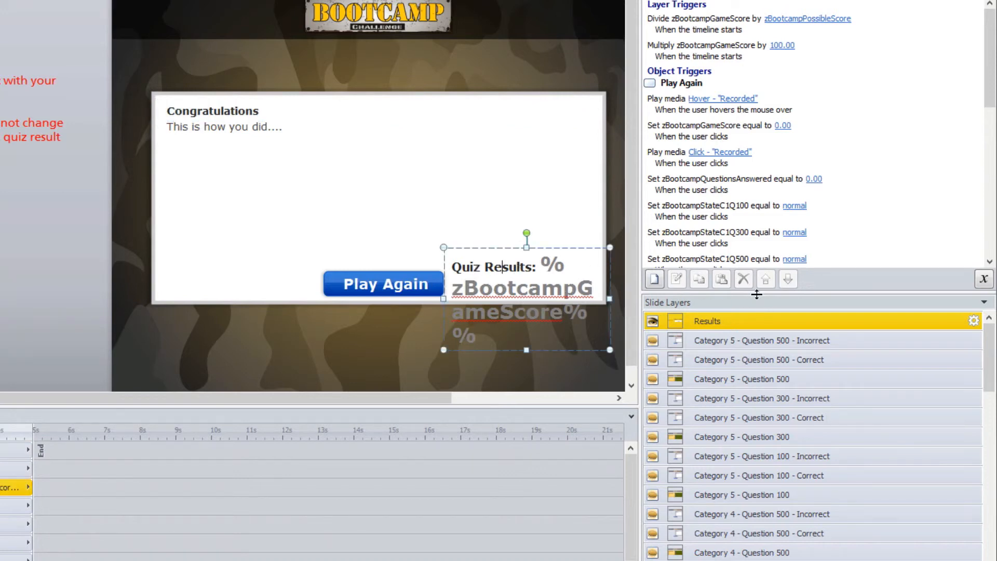
left_click_drag(989, 353, 980, 523)
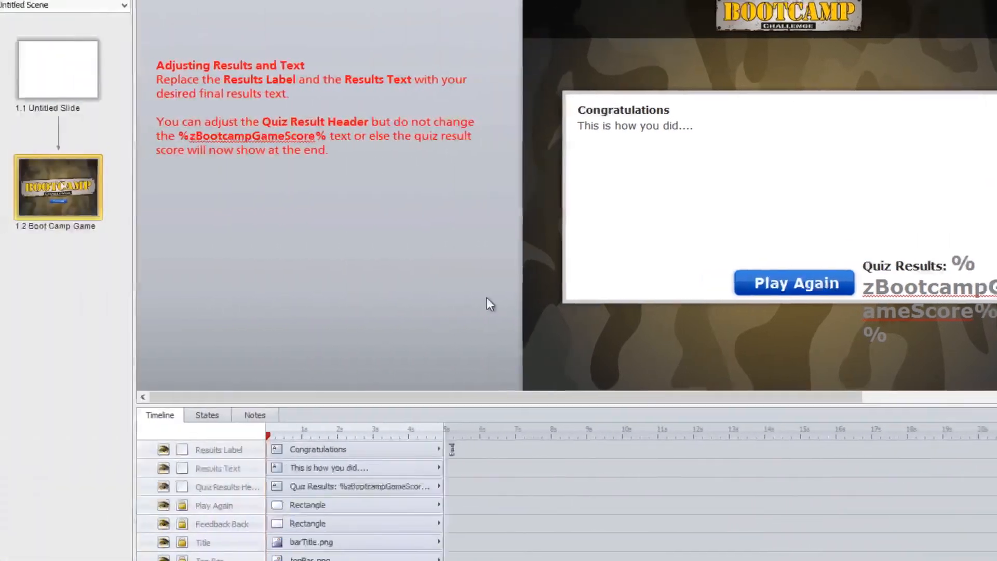
- Browse the basic layouts and the available game templates for a new slide, and close the dialog without inserting anything
right_click(76, 279)
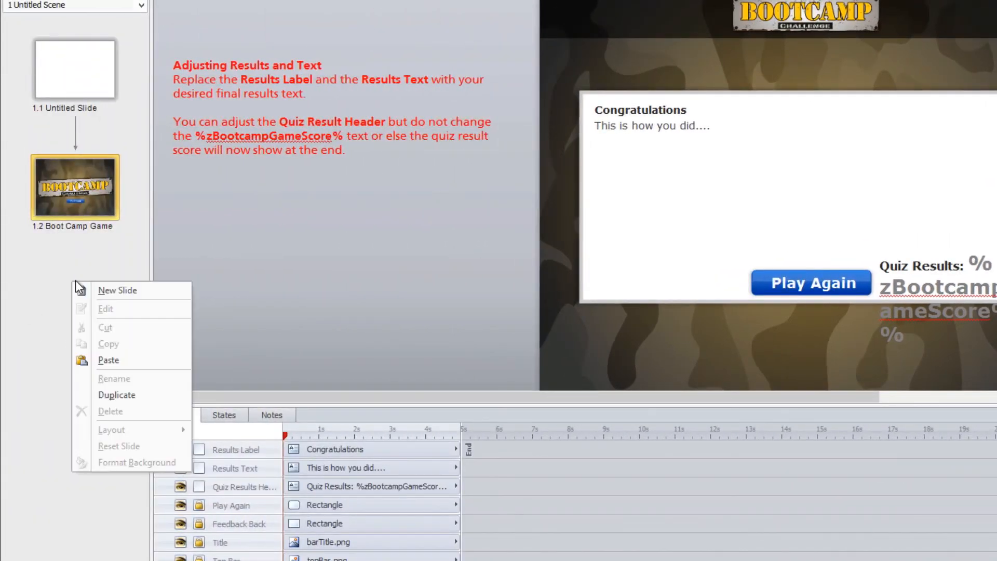
left_click(104, 290)
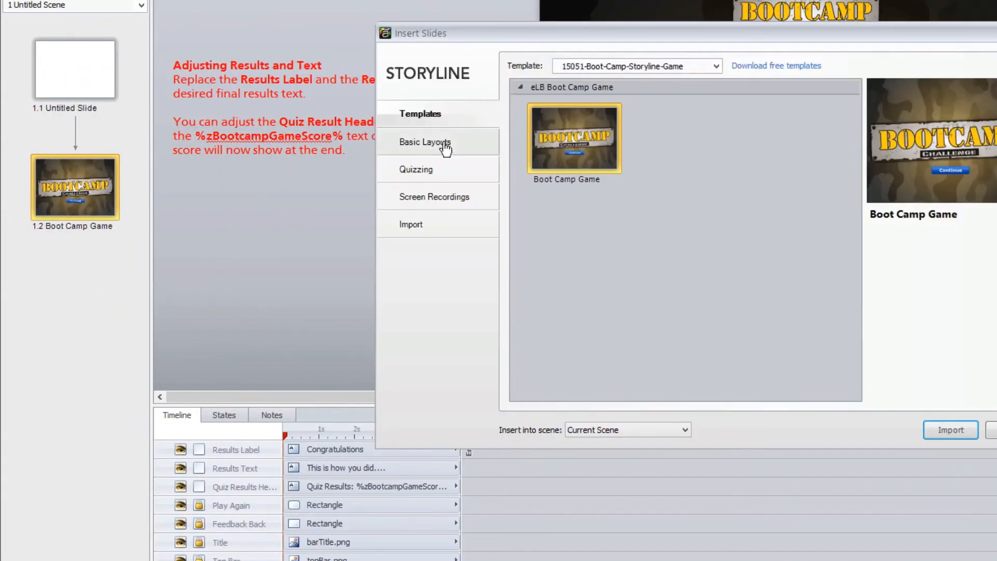
left_click(442, 147)
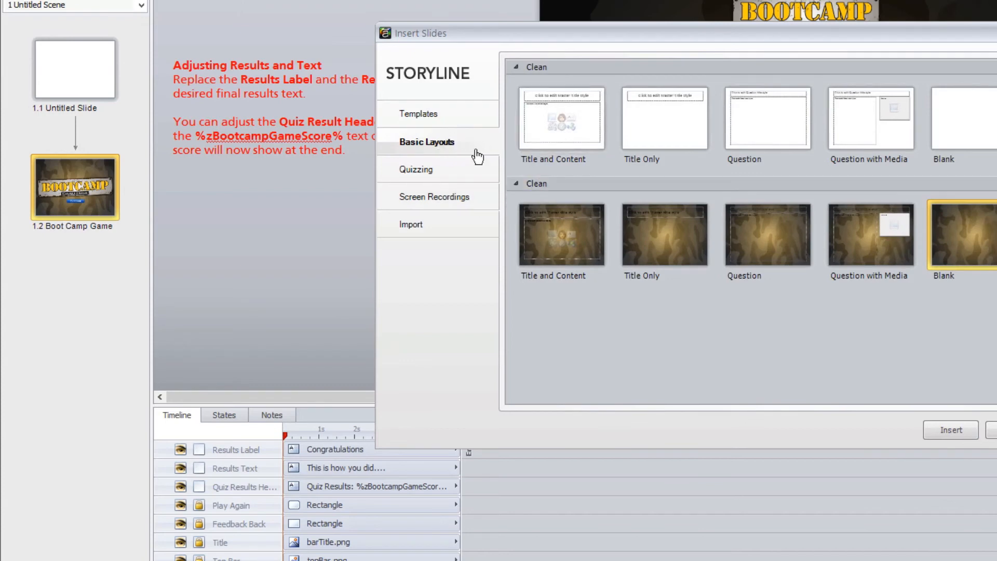
left_click(456, 126)
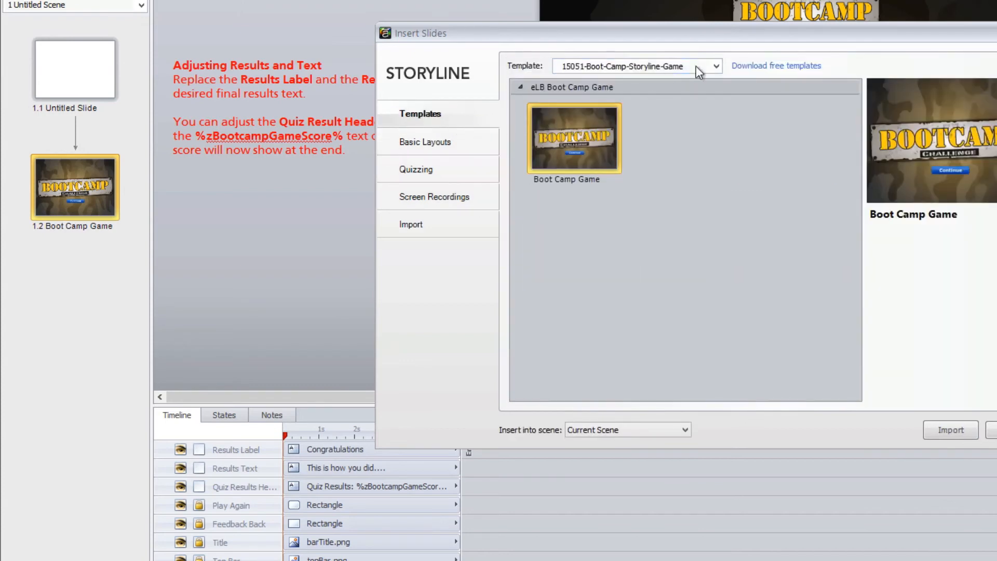
left_click(716, 67)
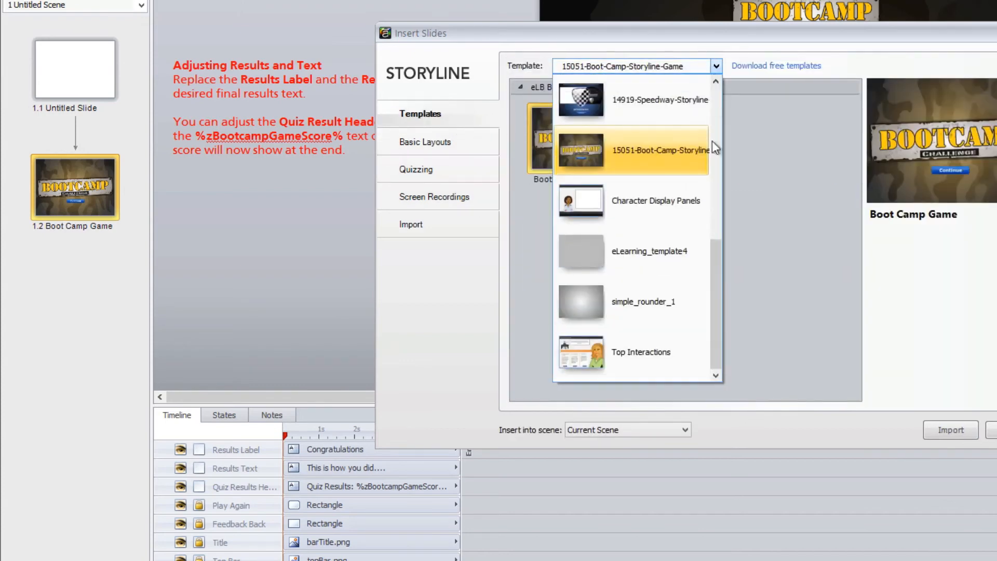
left_click_drag(715, 290, 711, 150)
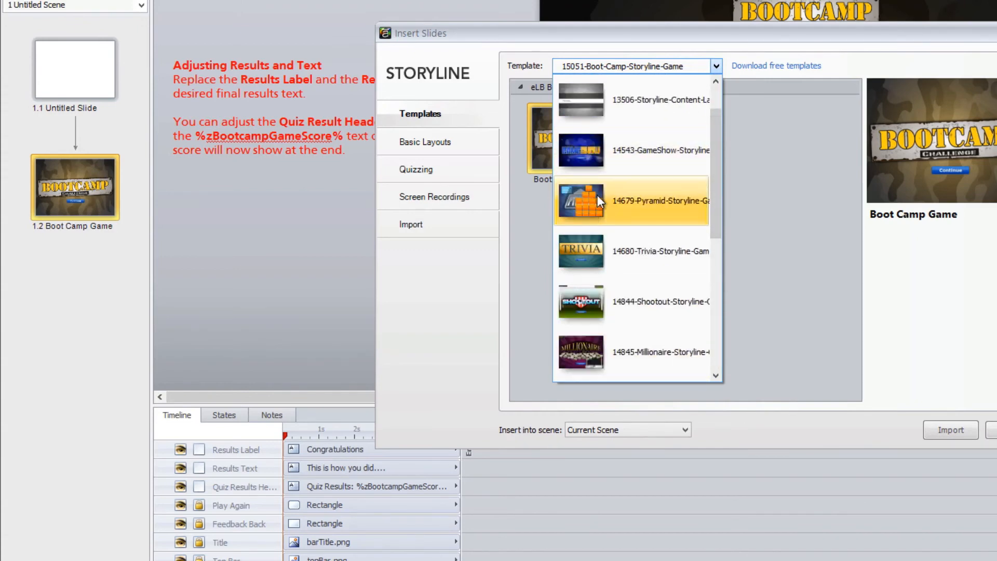
left_click(990, 423)
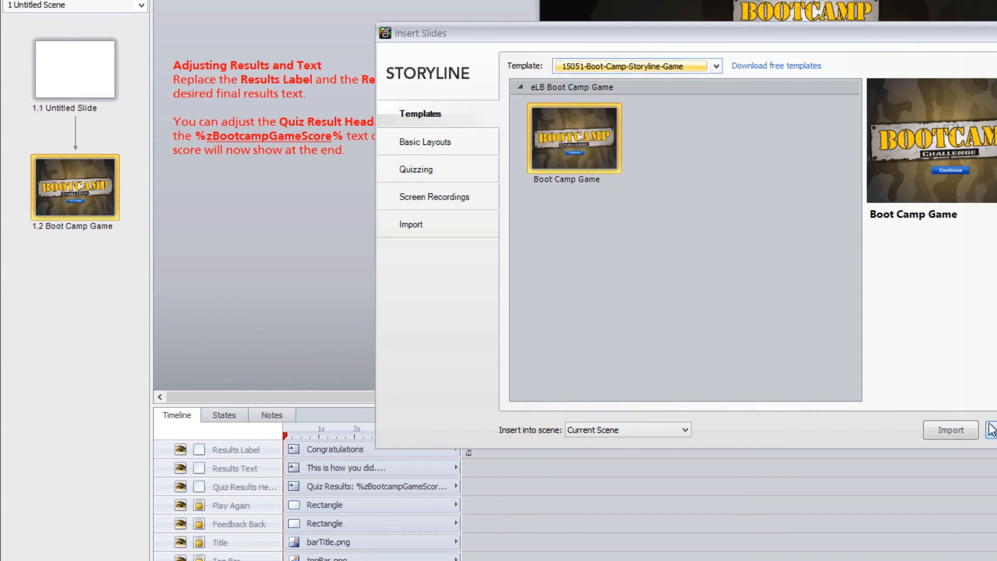
left_click(995, 430)
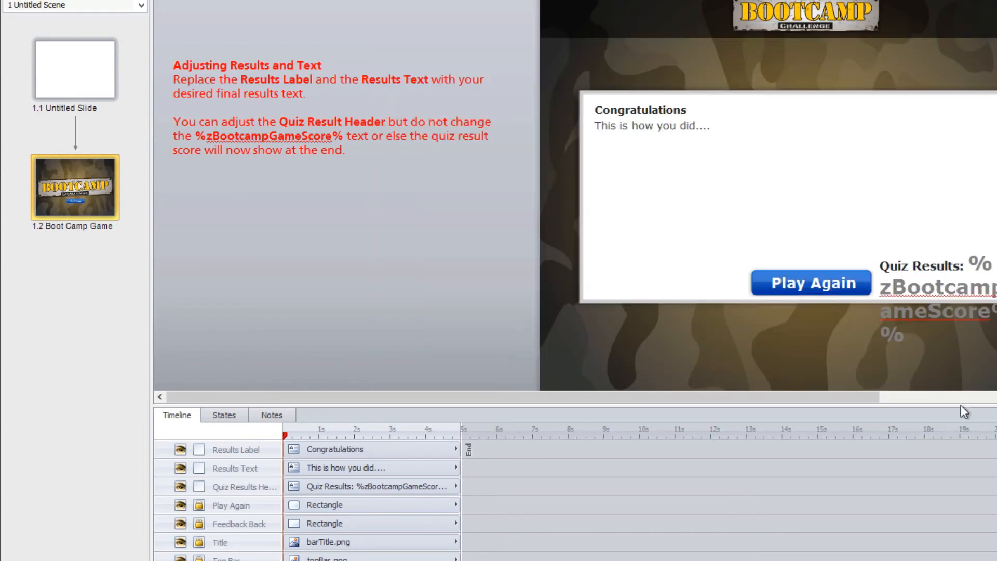